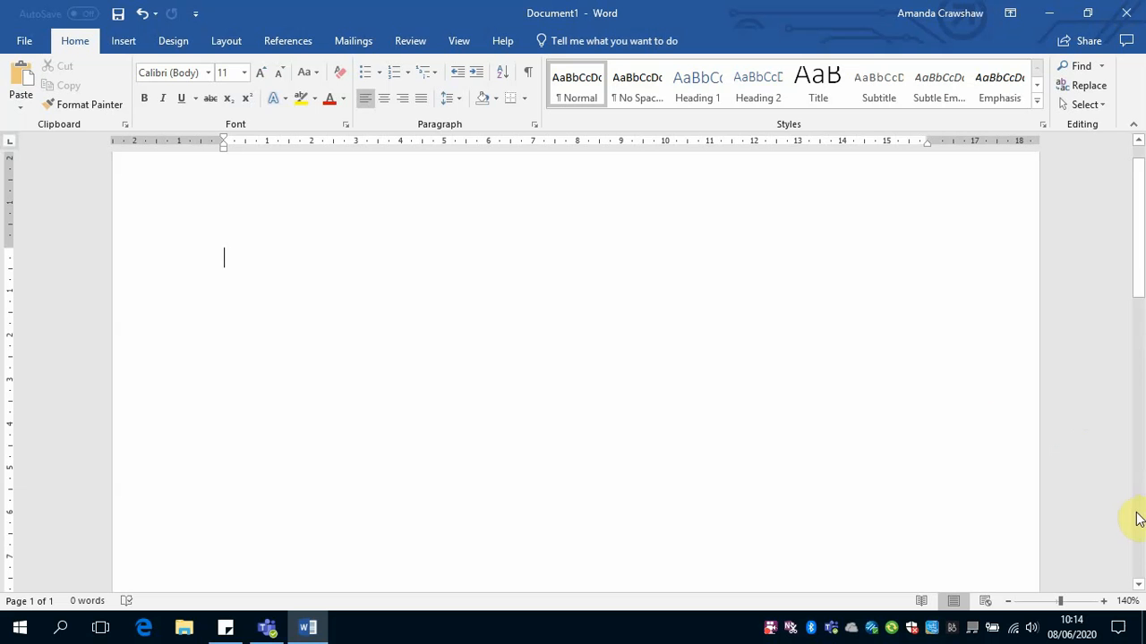
- Insert a table with 4 columns and 5 rows, keeping the fixed automatic column width
click(126, 41)
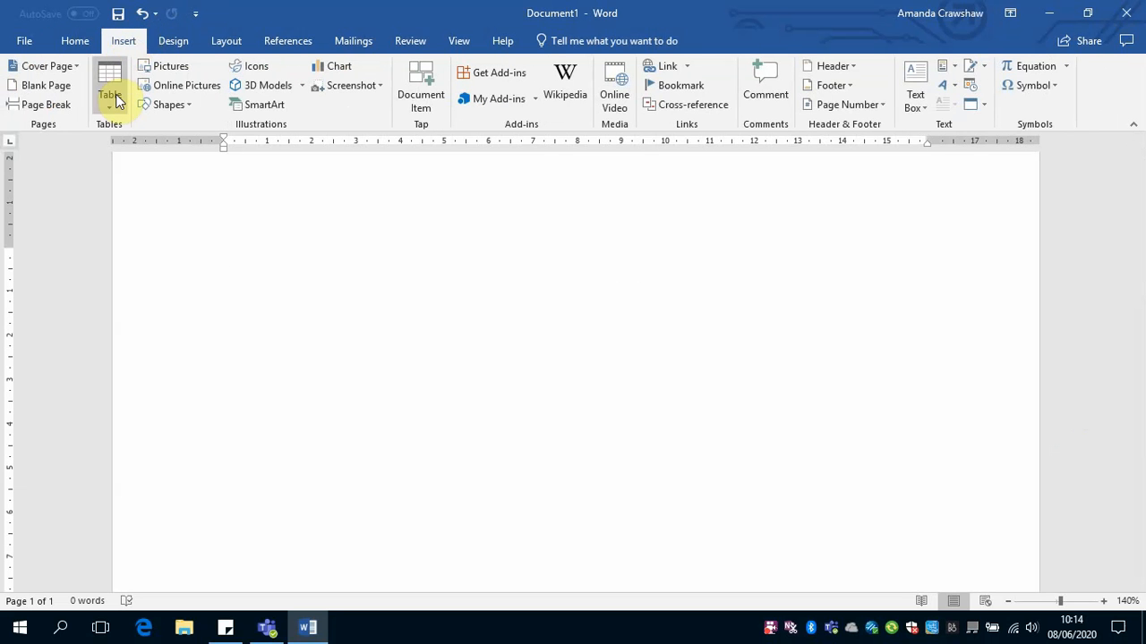
click(111, 99)
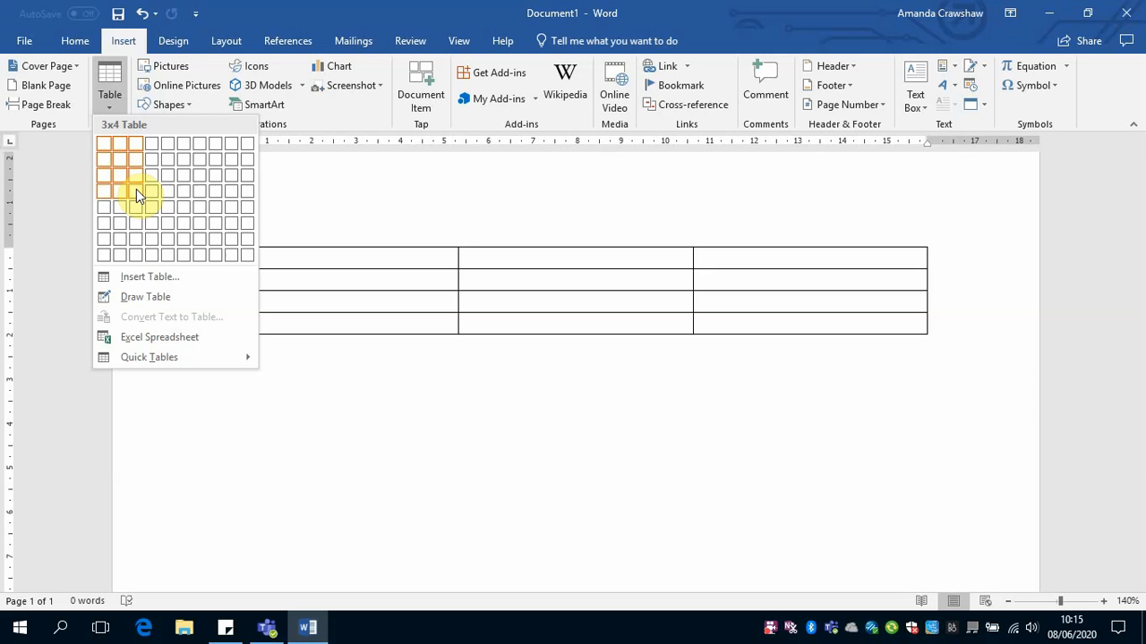
click(150, 278)
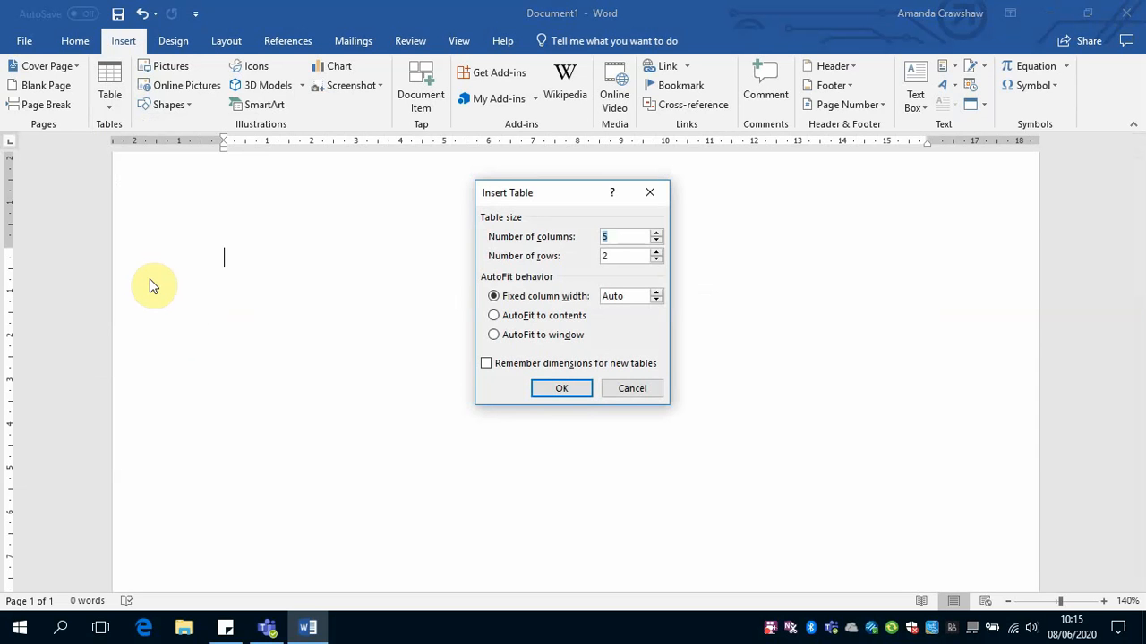
text(4)
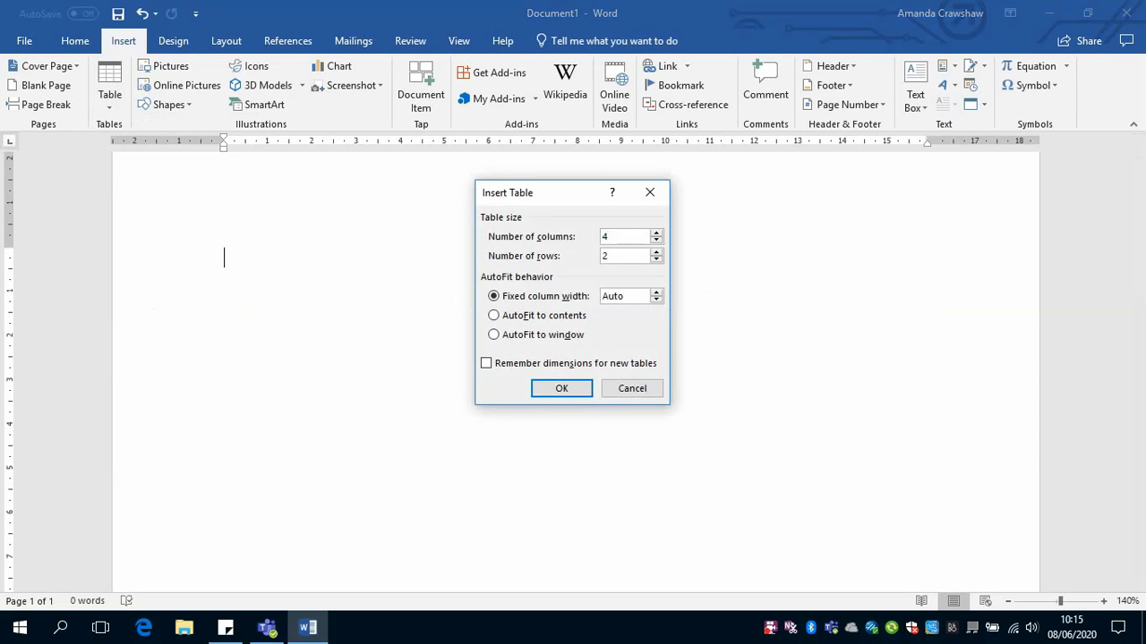
click(614, 254)
drag(604, 255, 597, 260)
text(5)
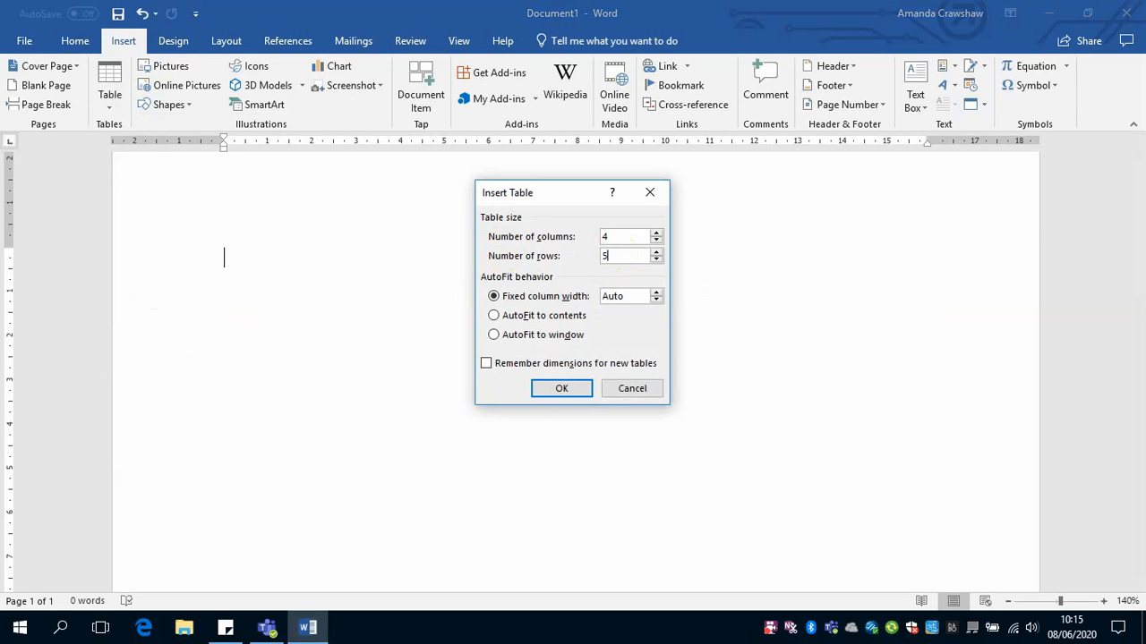
click(565, 388)
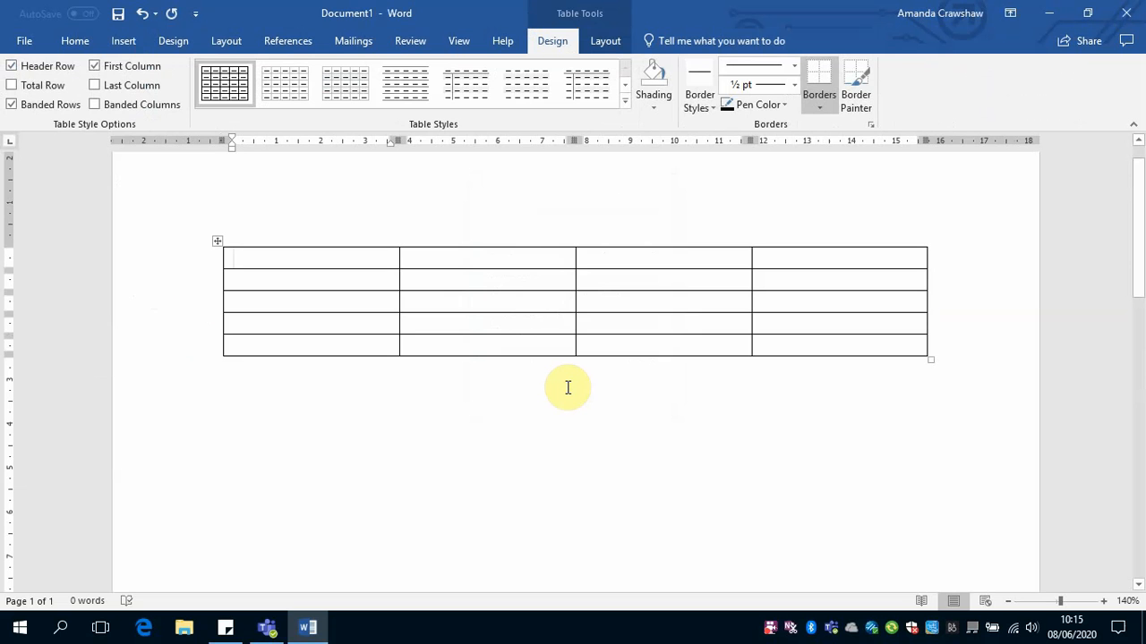
- Select each of the table's four columns in turn, from the first to the last
click(352, 226)
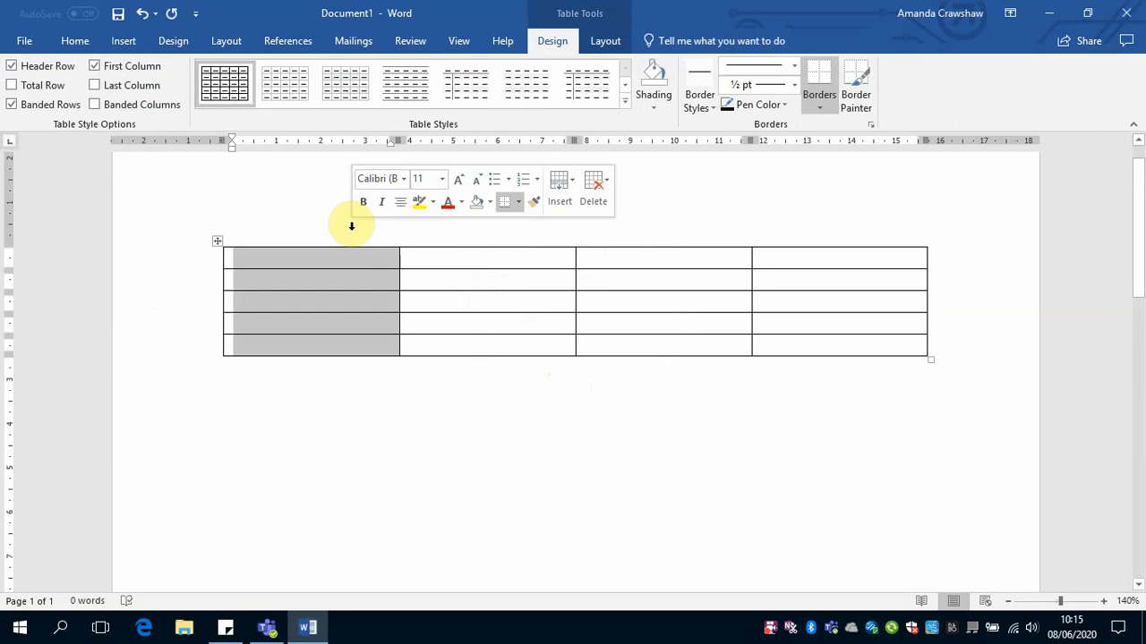
click(481, 225)
click(622, 234)
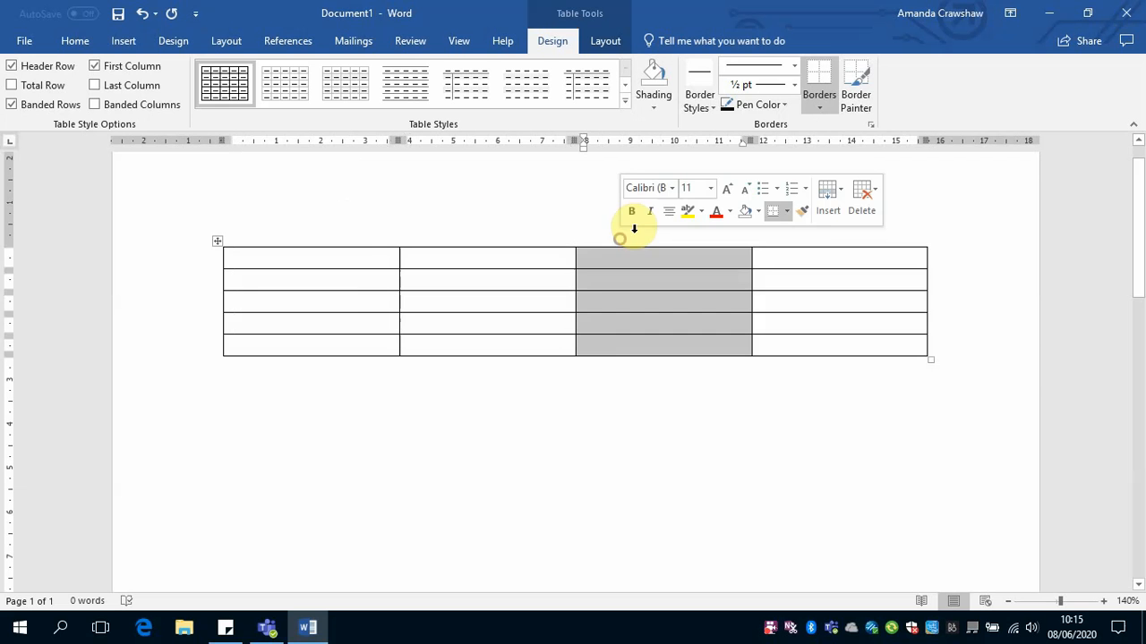
click(810, 232)
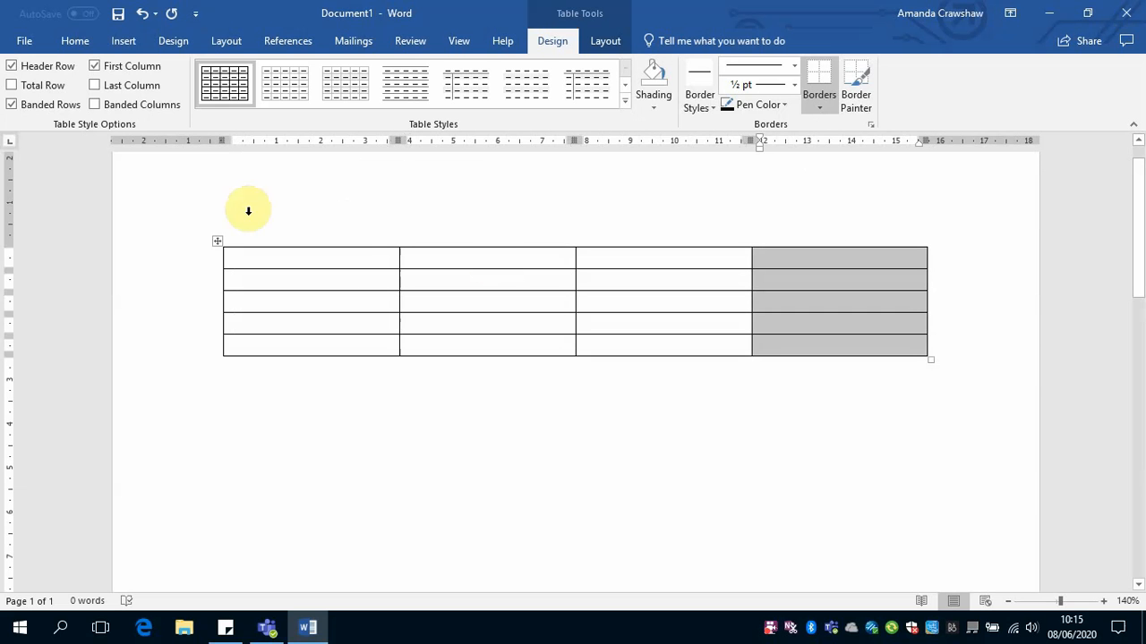
- Select the table's rows one after another, from the first down to the last
click(198, 269)
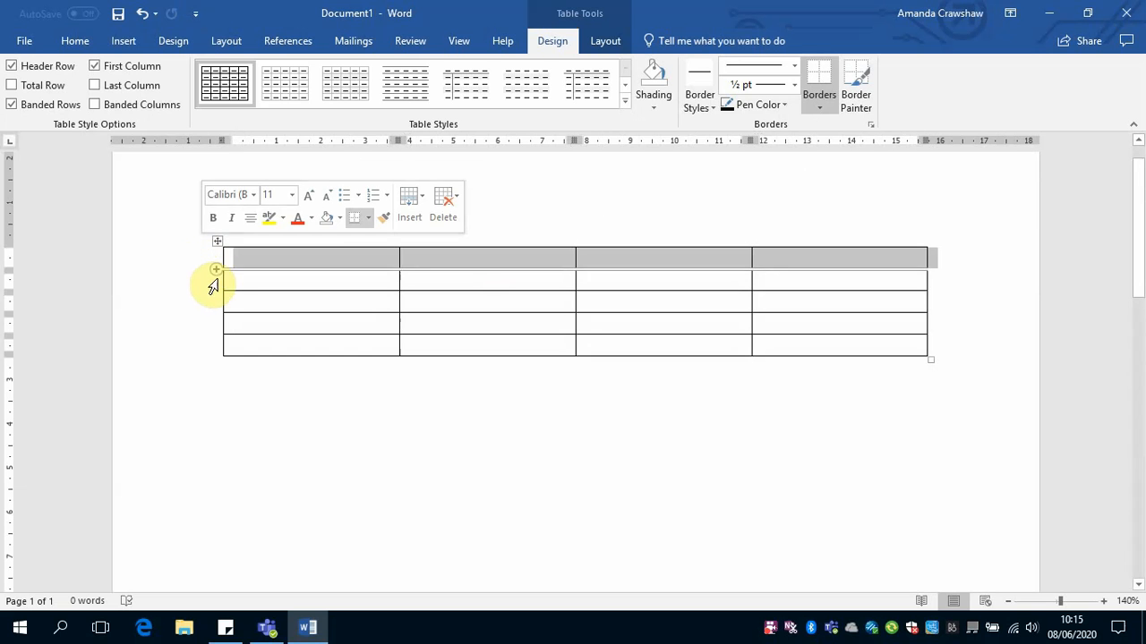
click(227, 279)
click(185, 300)
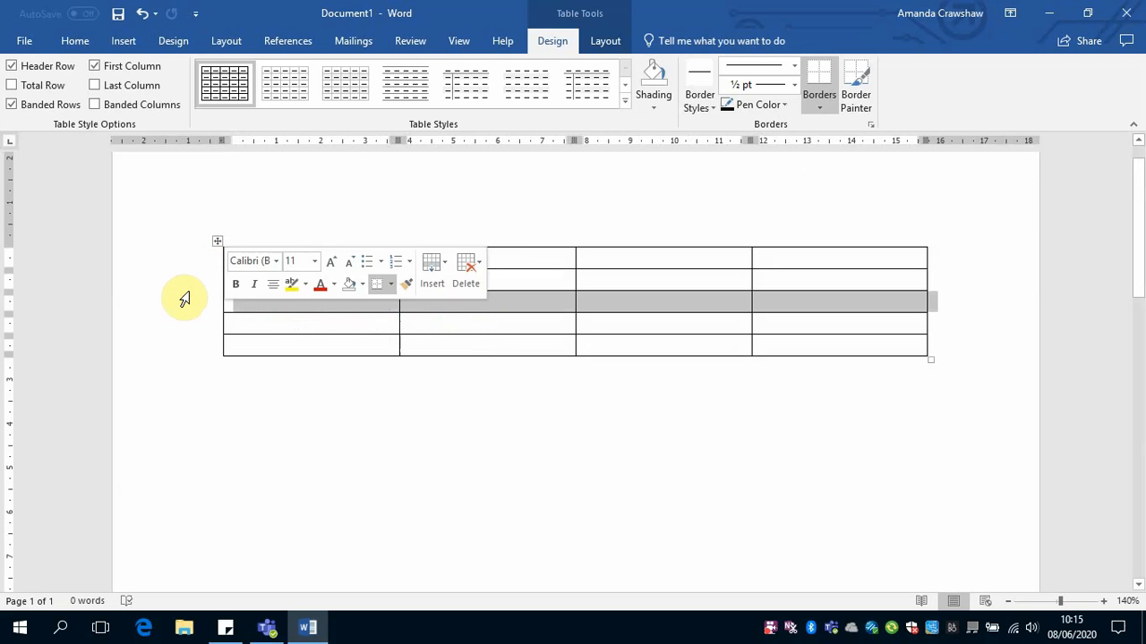
click(189, 323)
click(193, 348)
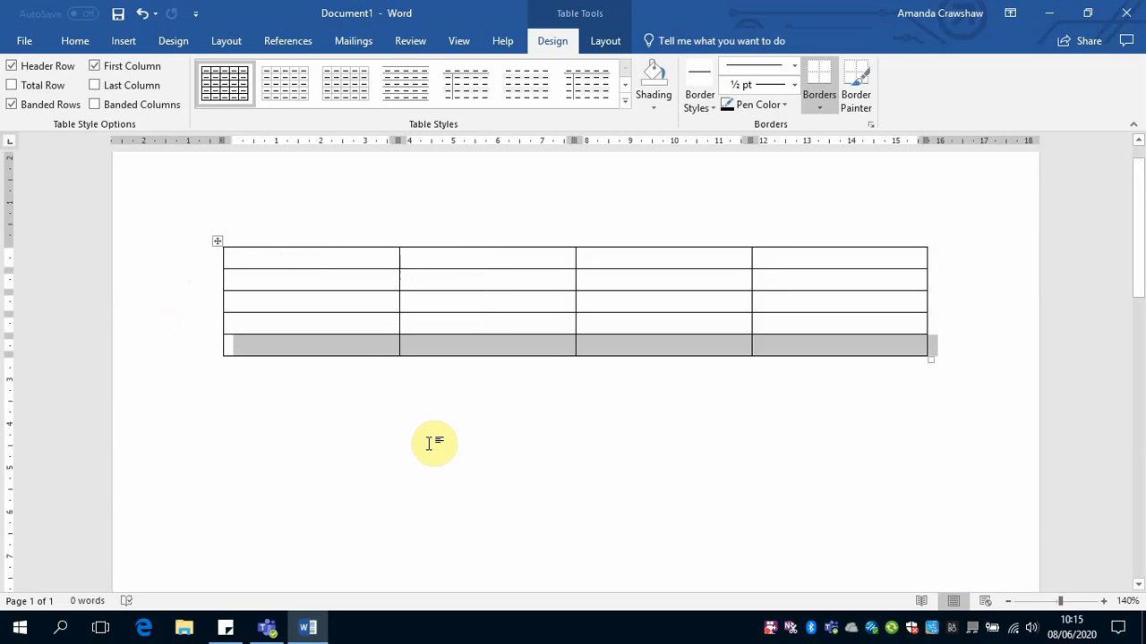
- Move the insertion point from cell to cell through the empty table, ending in the second cell of the fourth row
click(357, 256)
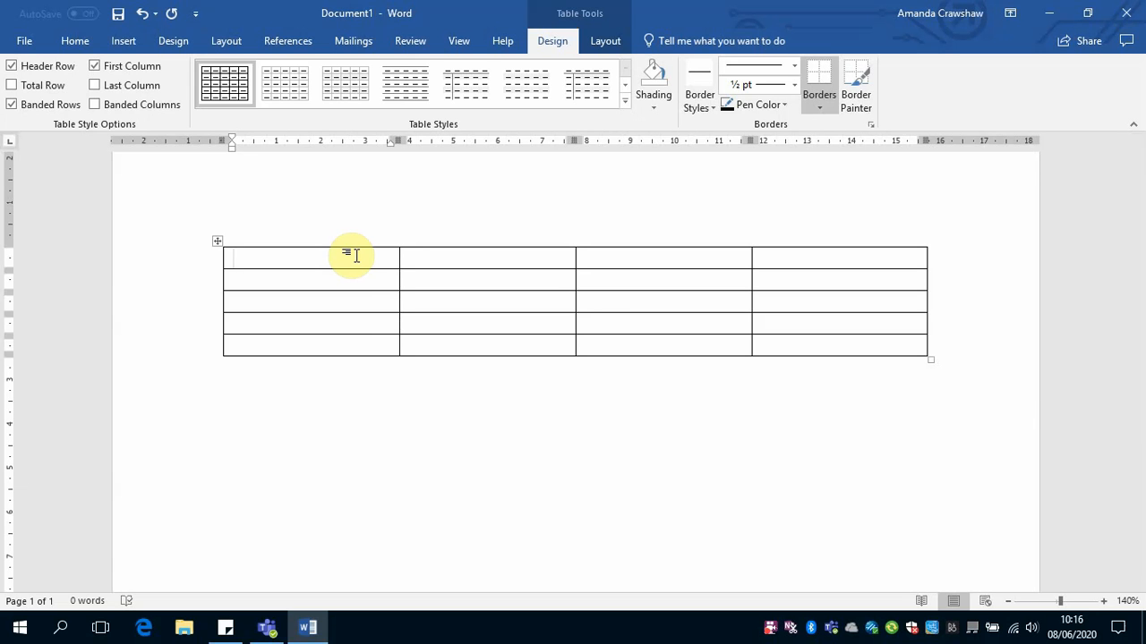
key(Tab)
key(Tab)
key(Down)
key(Left)
key(Left)
key(Up)
key(Right)
key(Right)
key(Right)
key(Right)
key(Right)
key(Right)
key(Right)
click(366, 324)
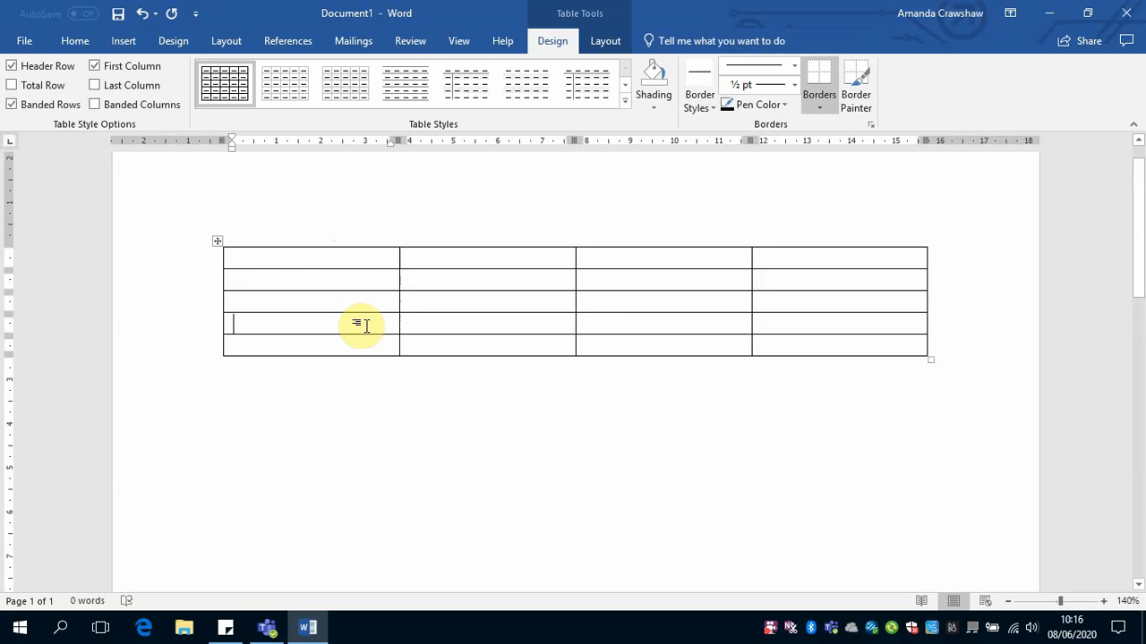
click(422, 324)
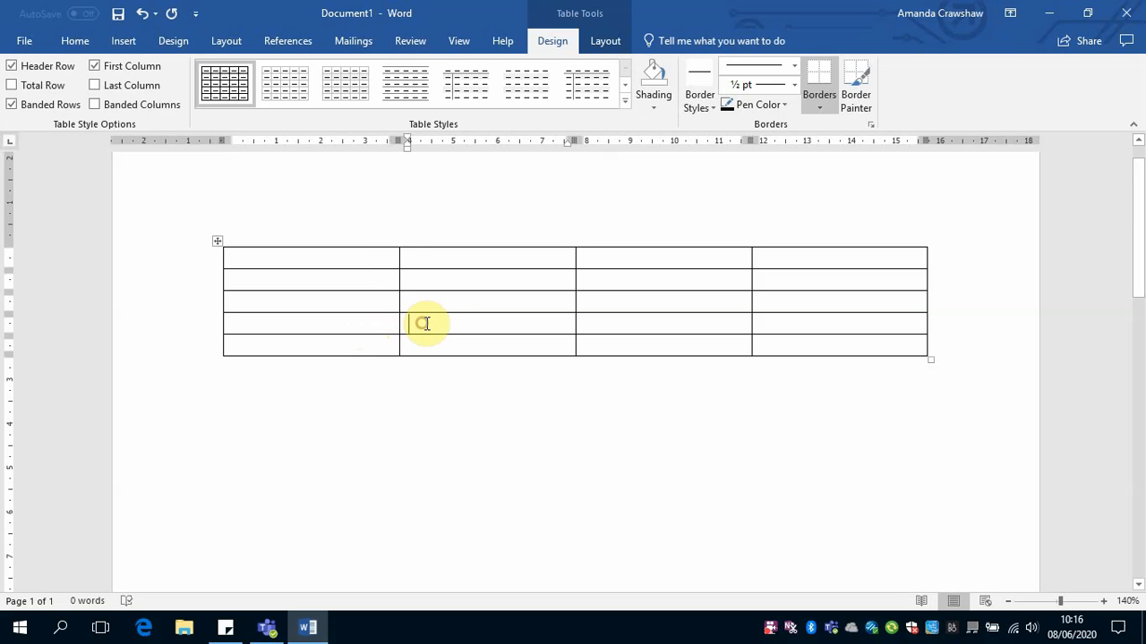
- Enter the headings Salesperson and Dolls in the first two cells of the table's first row
mouse_move(226, 270)
click(248, 254)
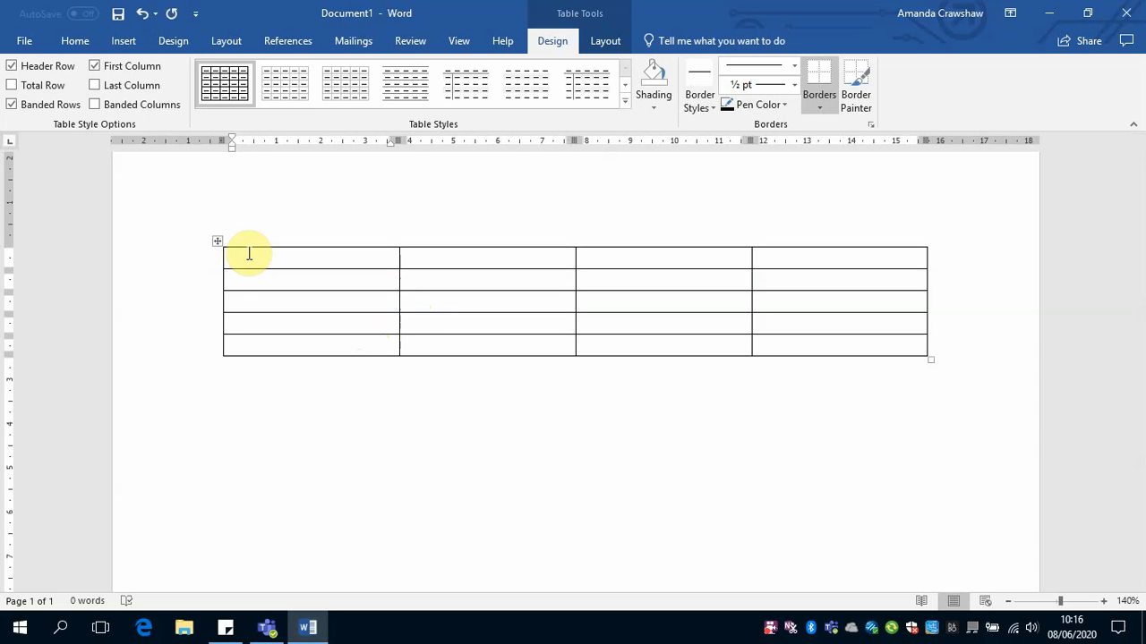
text(Salesperson)
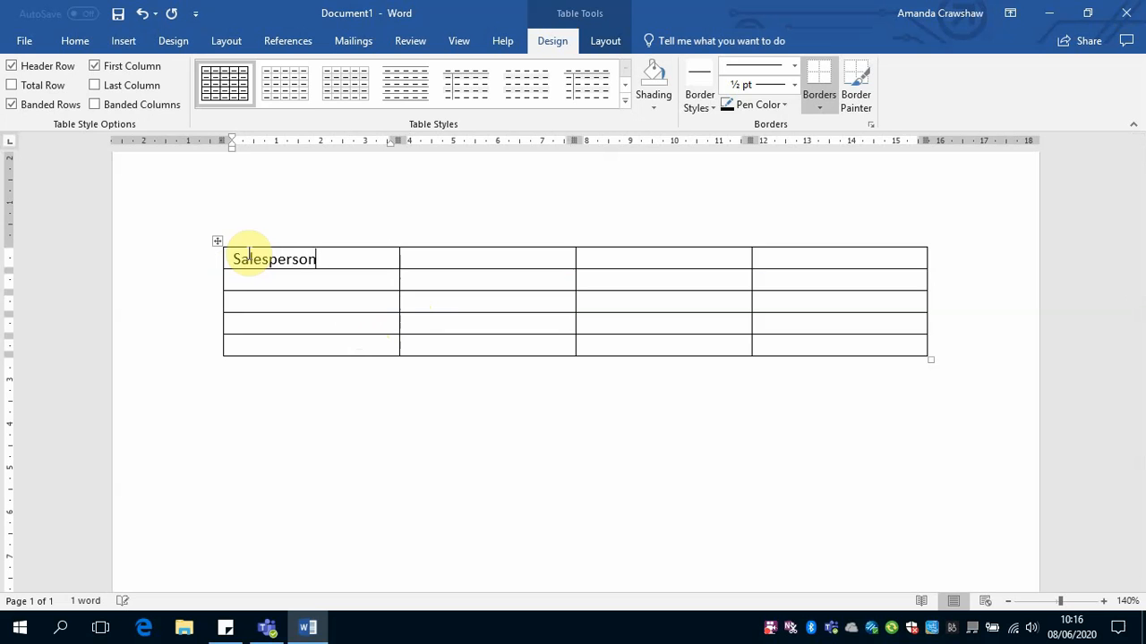
key(Tab)
text(Dolls)
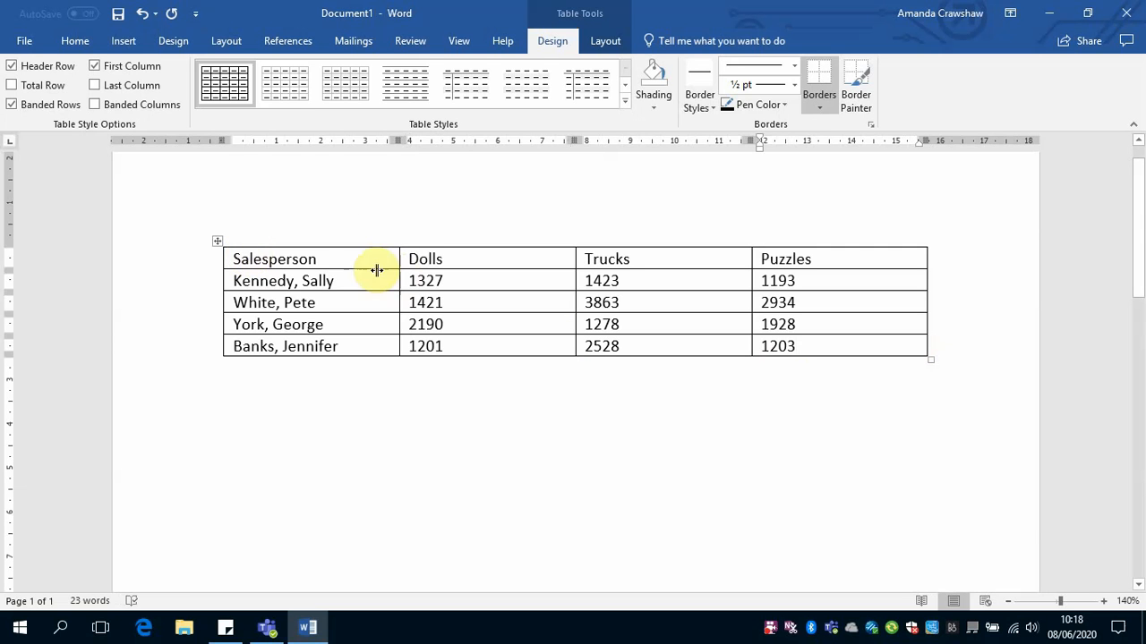
- Select the whole Salesperson column and the whole header row separately, clearing each selection
click(354, 241)
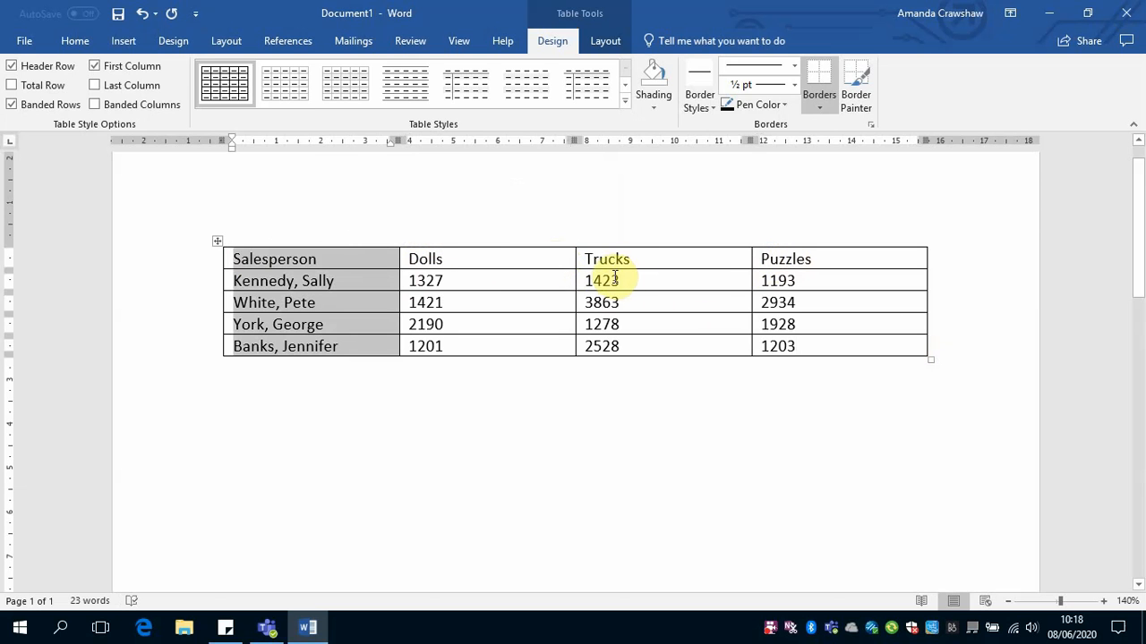
click(966, 297)
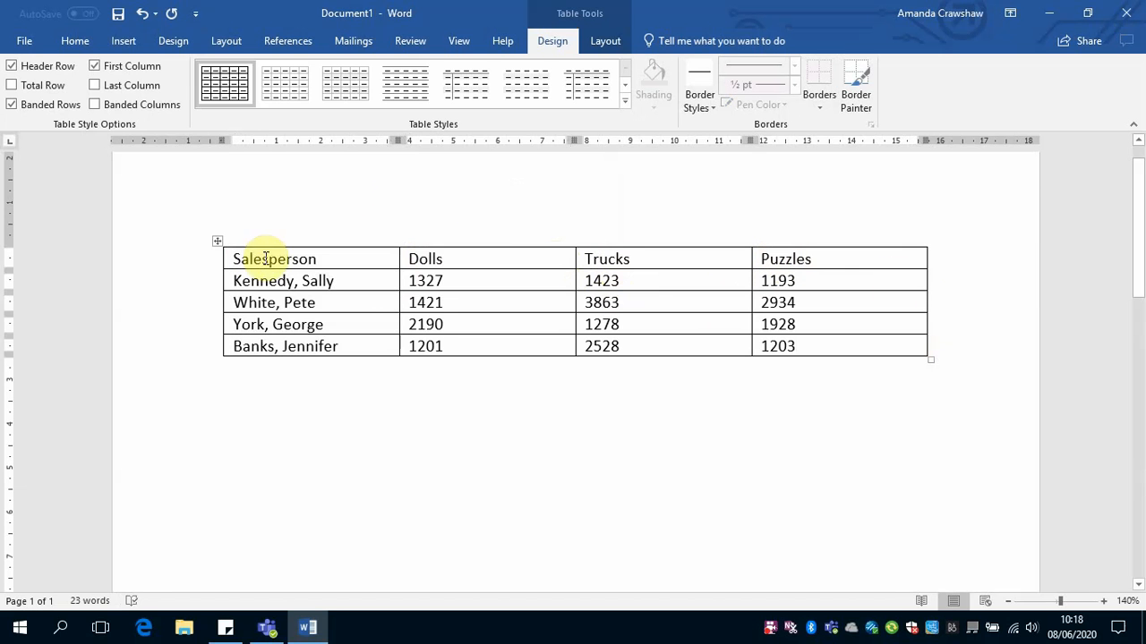
click(184, 262)
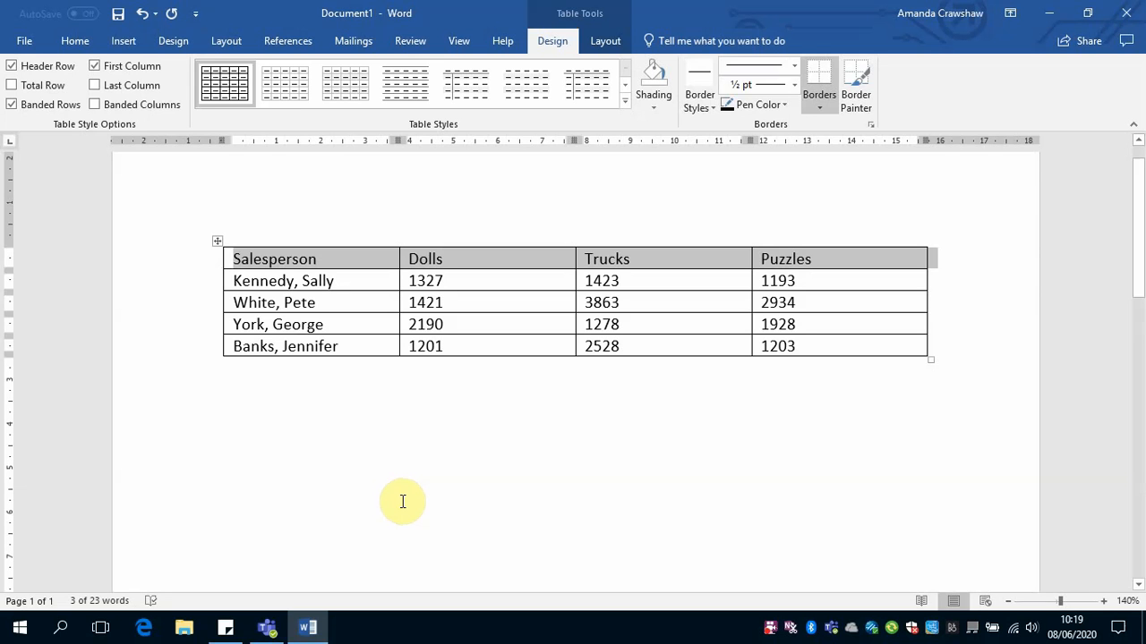
click(175, 267)
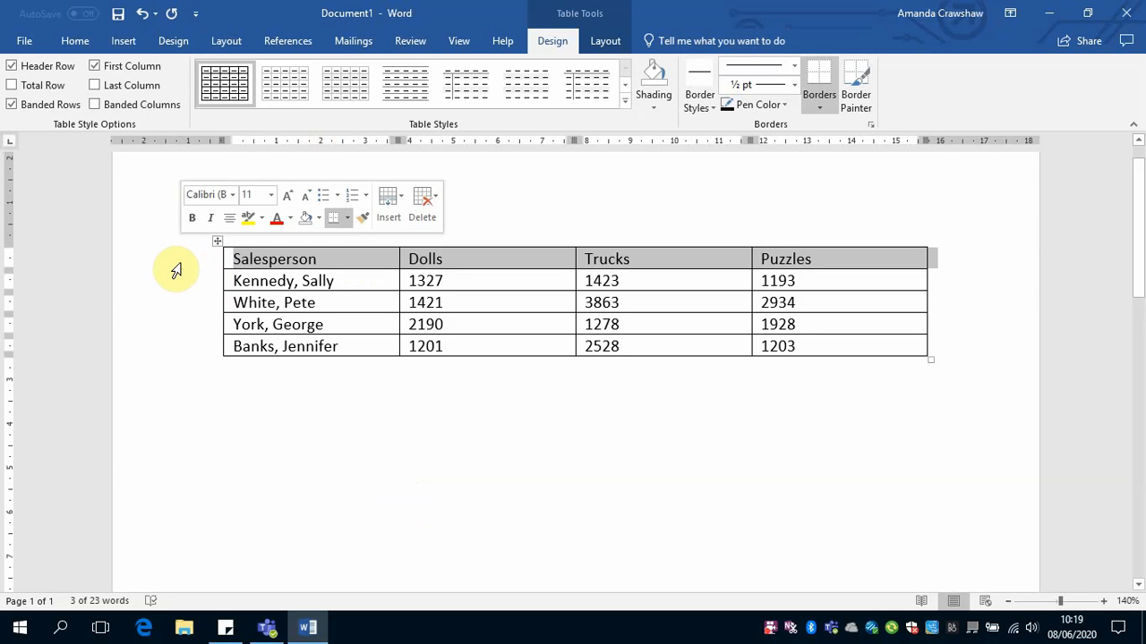
click(250, 282)
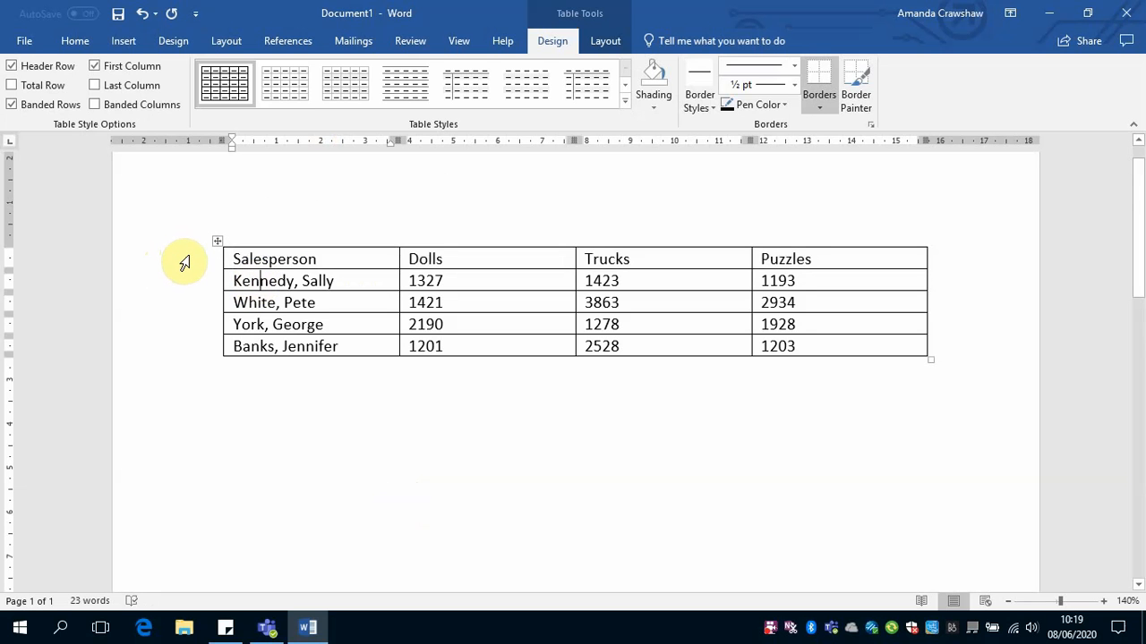
- Make the text of the whole header row bold
click(184, 263)
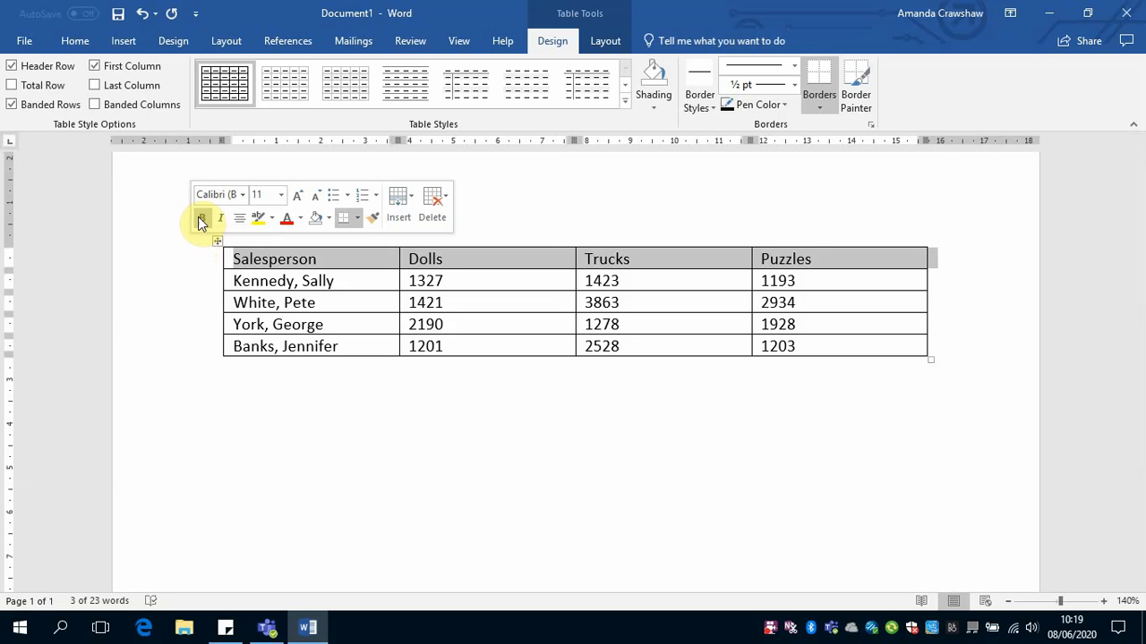
click(199, 217)
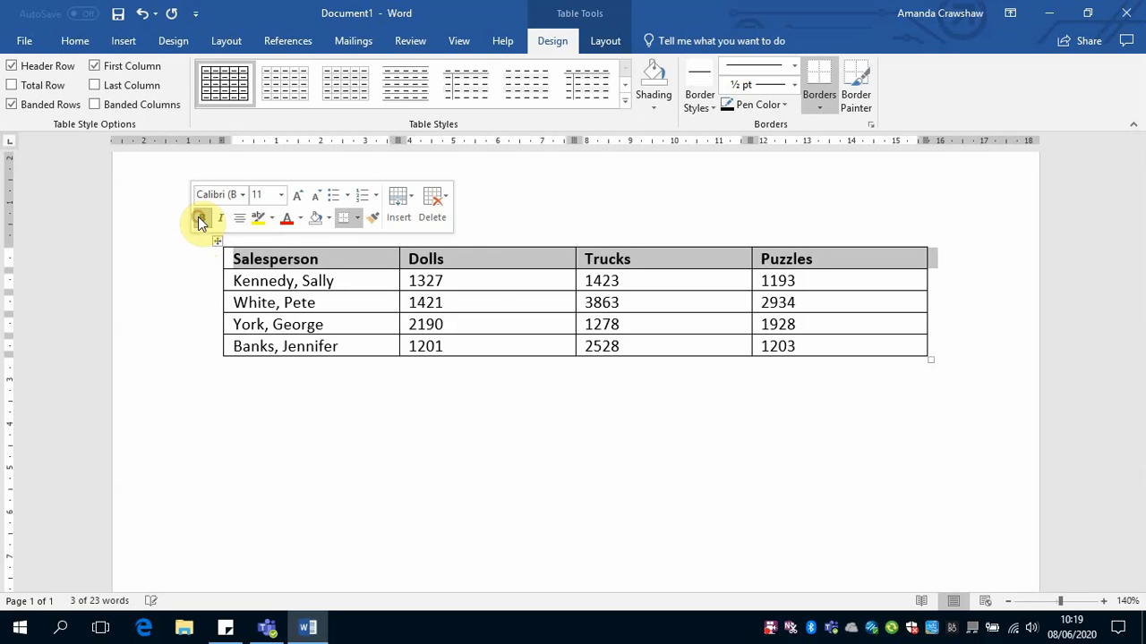
click(478, 263)
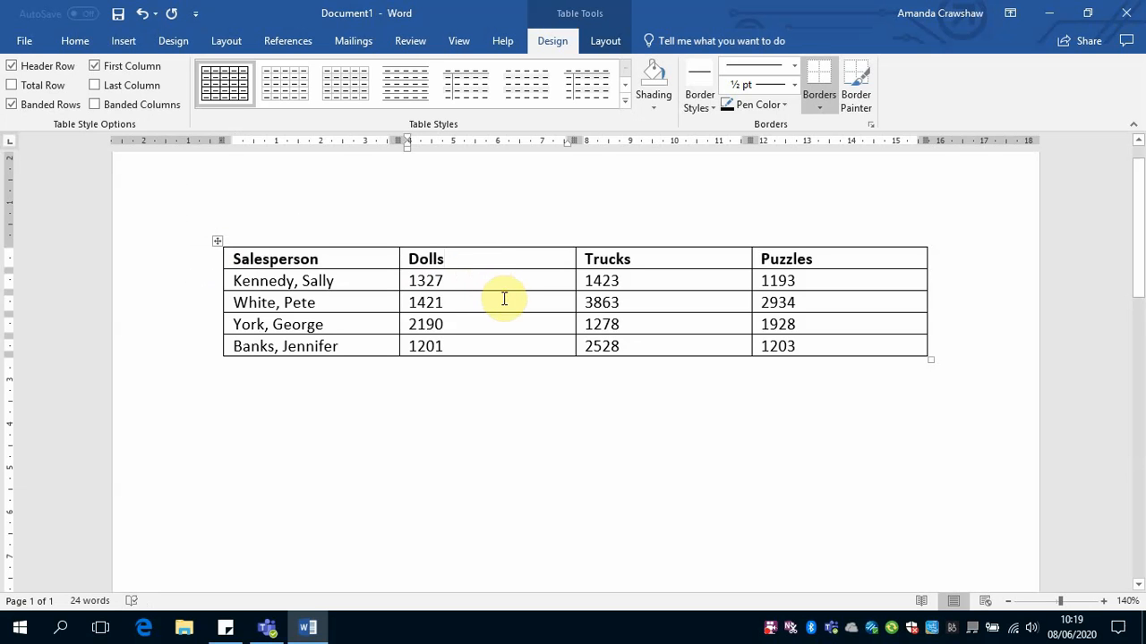
- Place the insertion point below the table and back in the first Trucks figure to compare the available table tools
click(503, 301)
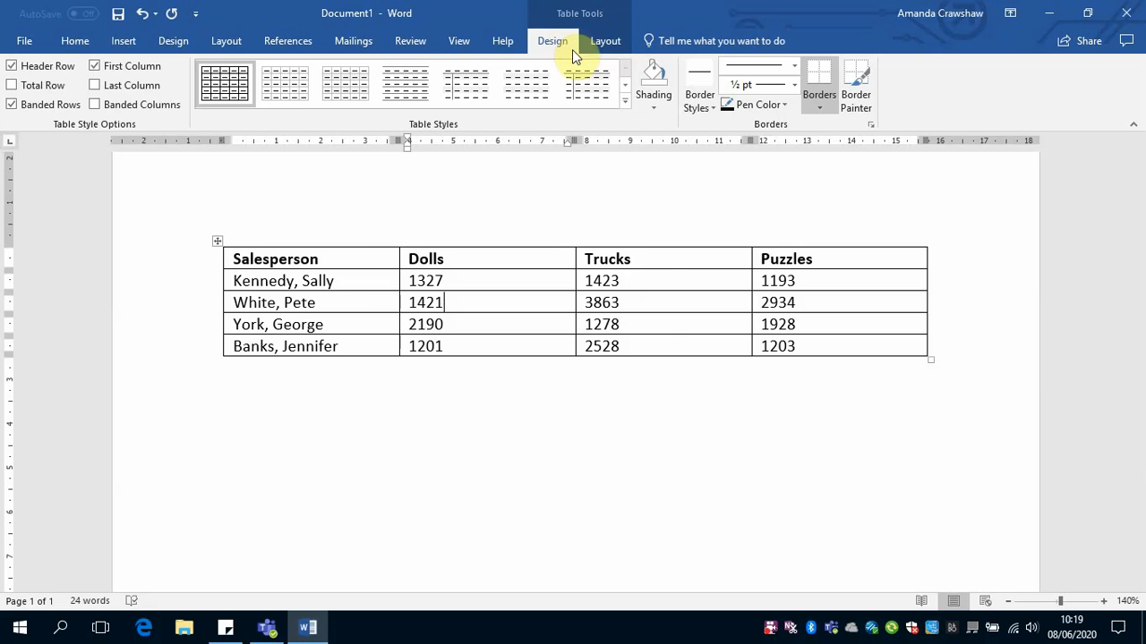
click(666, 400)
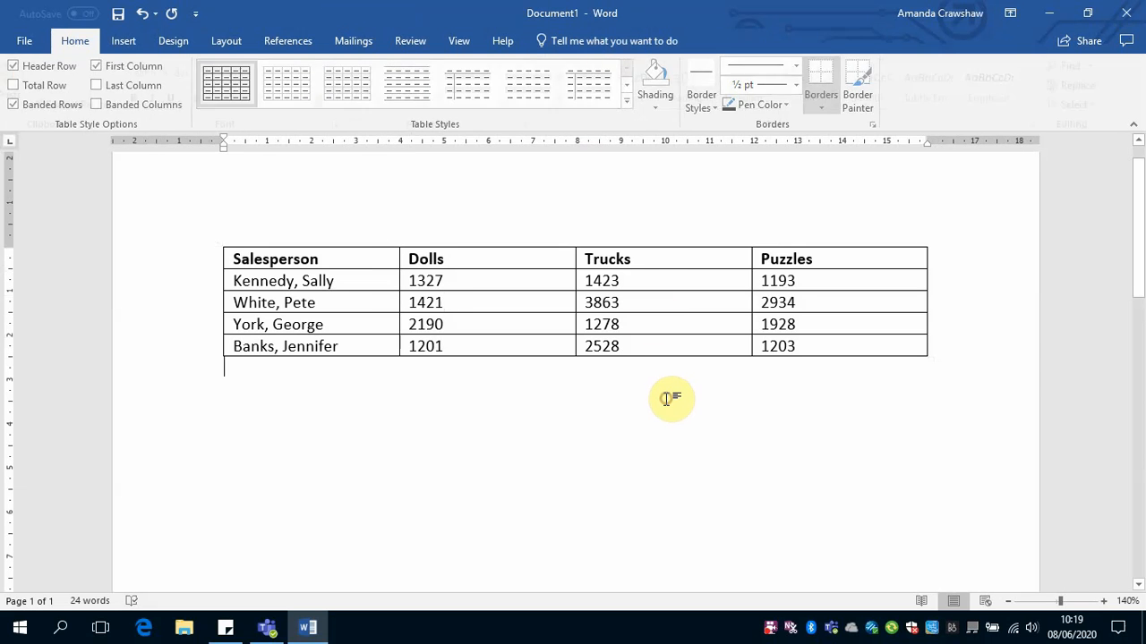
click(636, 281)
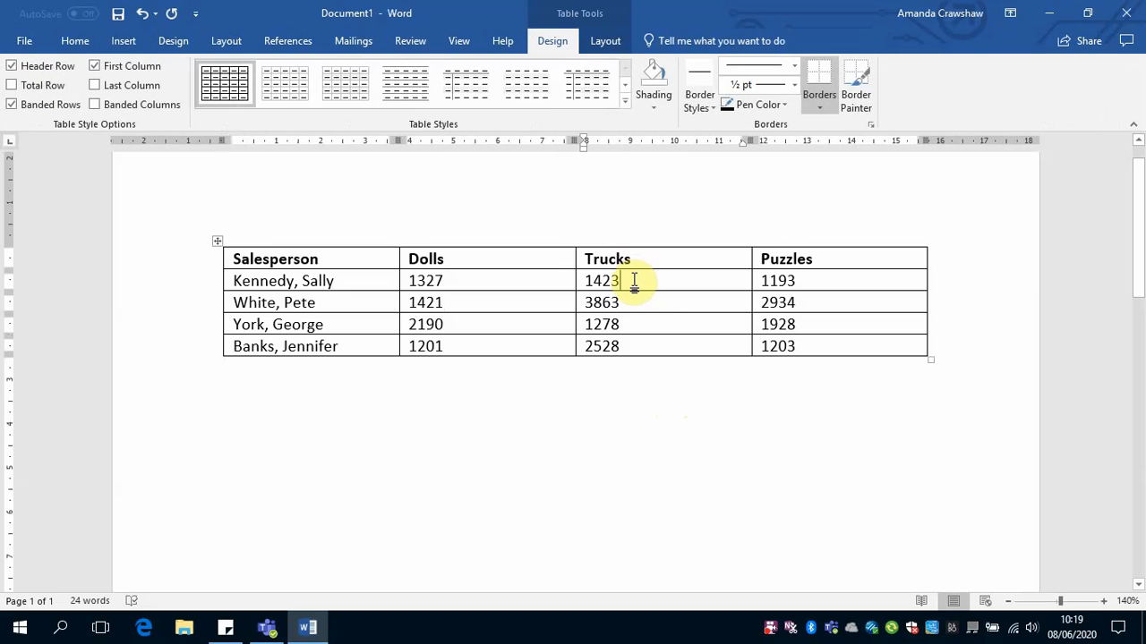
- Show the table layout tools and stretch the selected header row to a height of about 0.98 cm
click(616, 39)
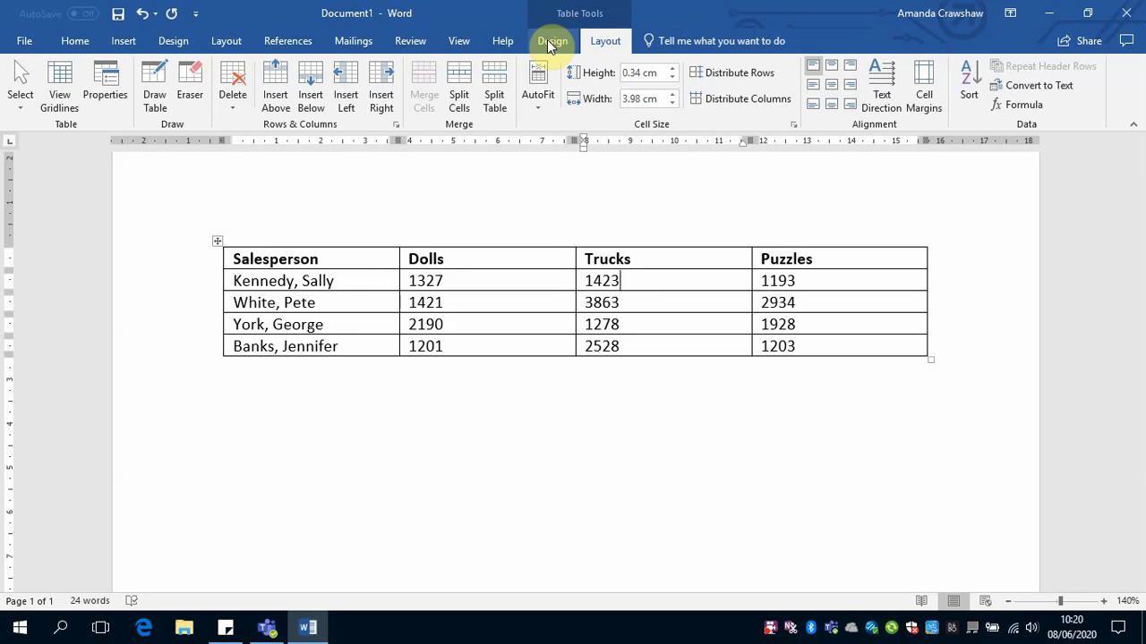
click(199, 262)
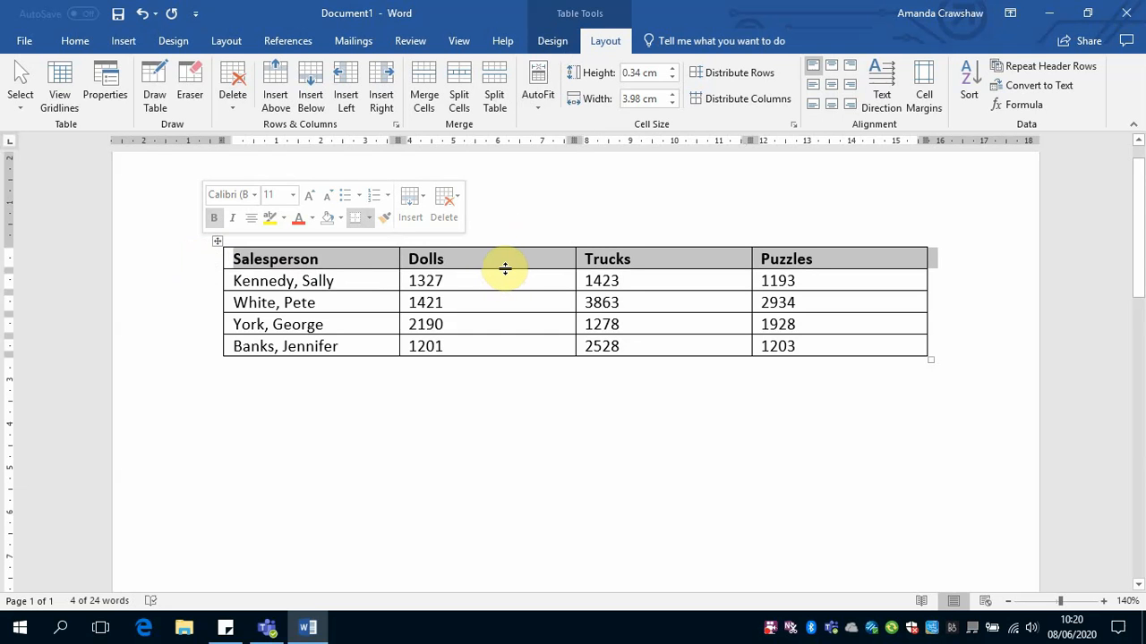
drag(505, 269, 503, 292)
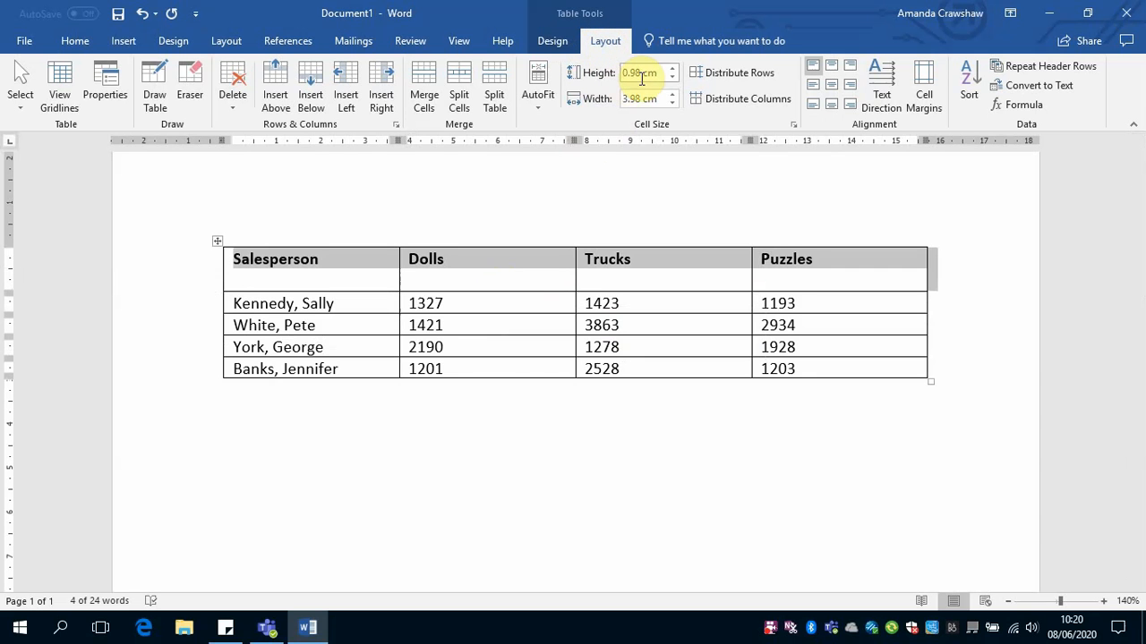
- Adjust the header row's height in increments, down to 0.6 cm and back up to exactly 1 cm
click(673, 79)
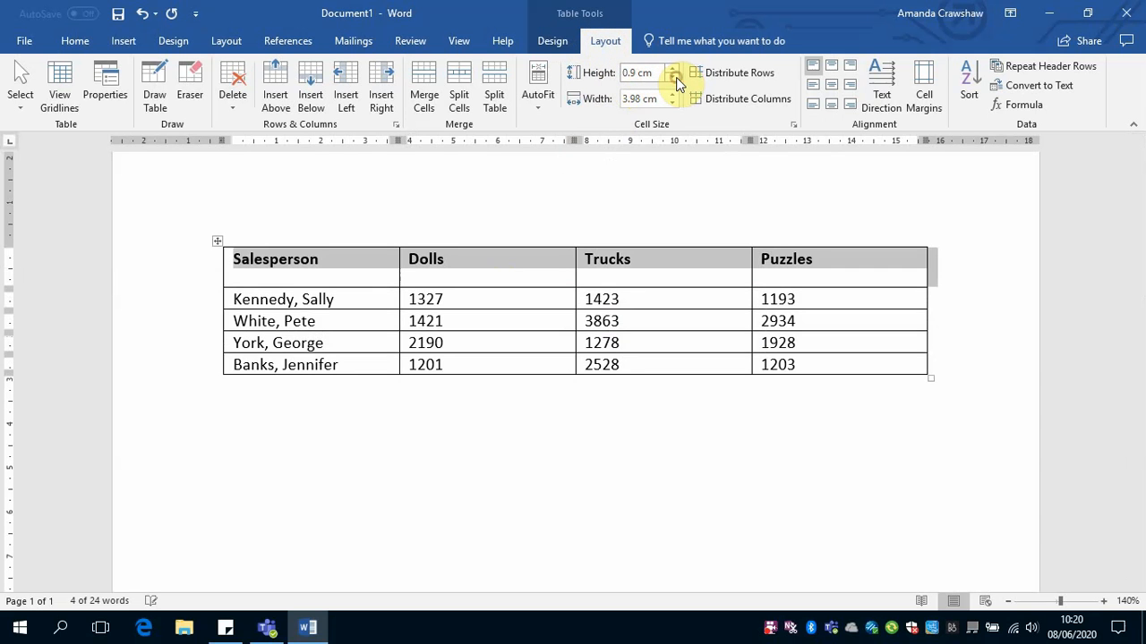
click(673, 79)
click(672, 78)
click(672, 78)
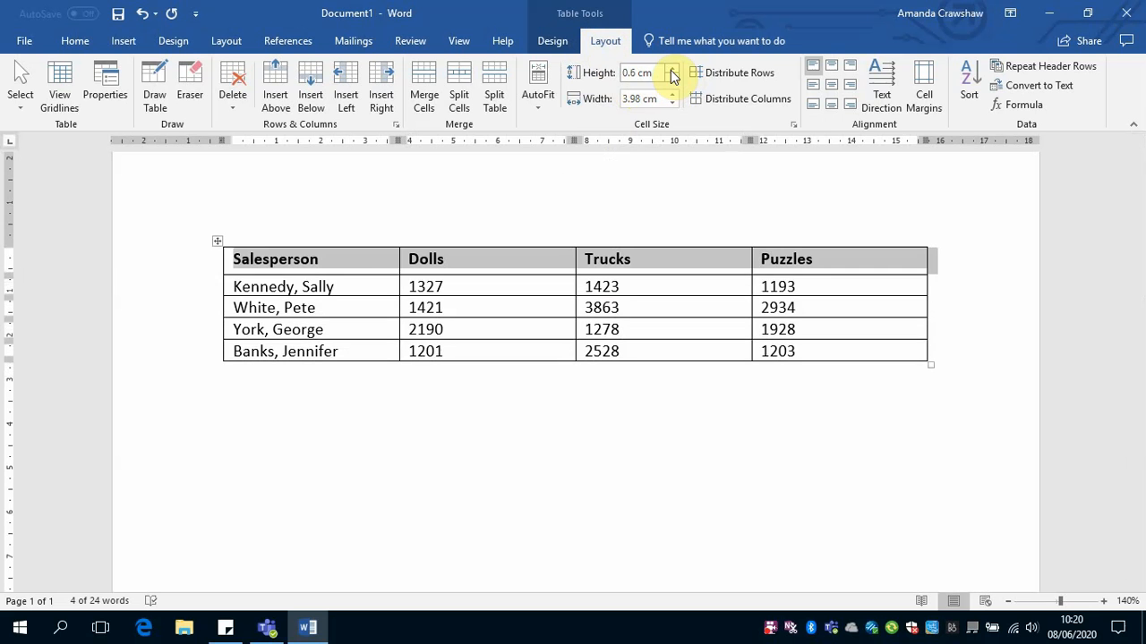
click(672, 70)
click(672, 71)
click(671, 71)
click(671, 71)
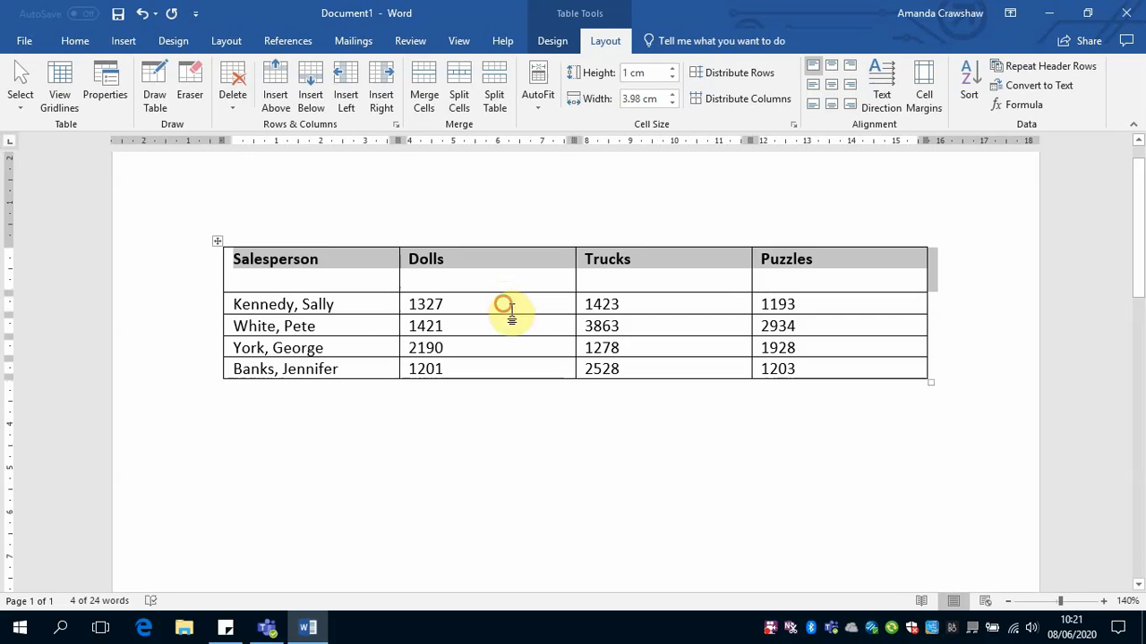
click(528, 327)
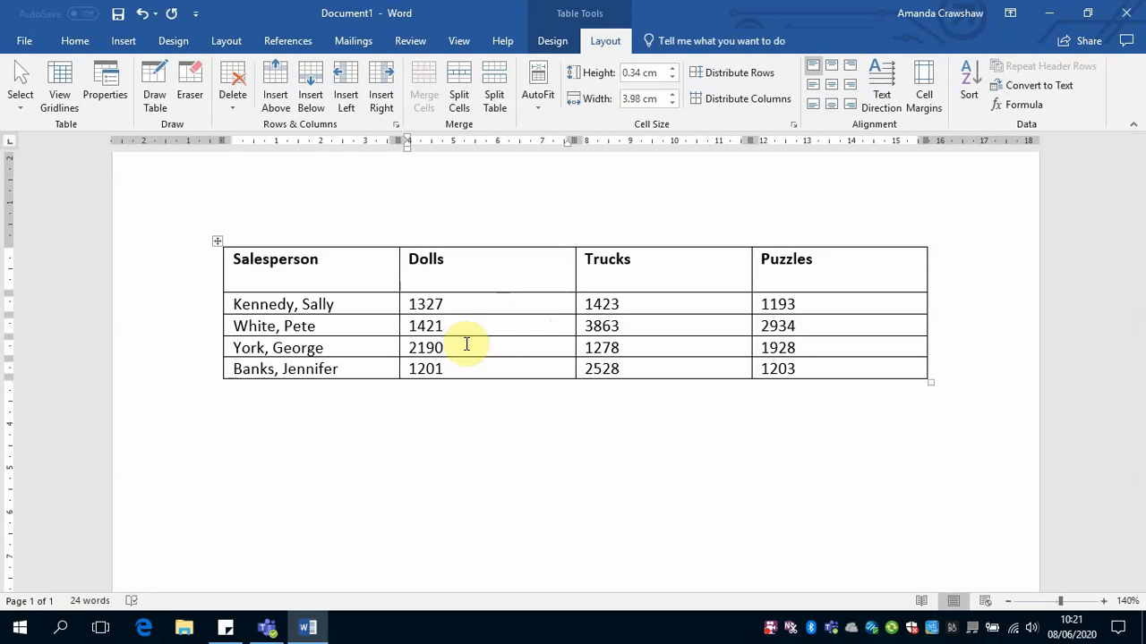
click(173, 283)
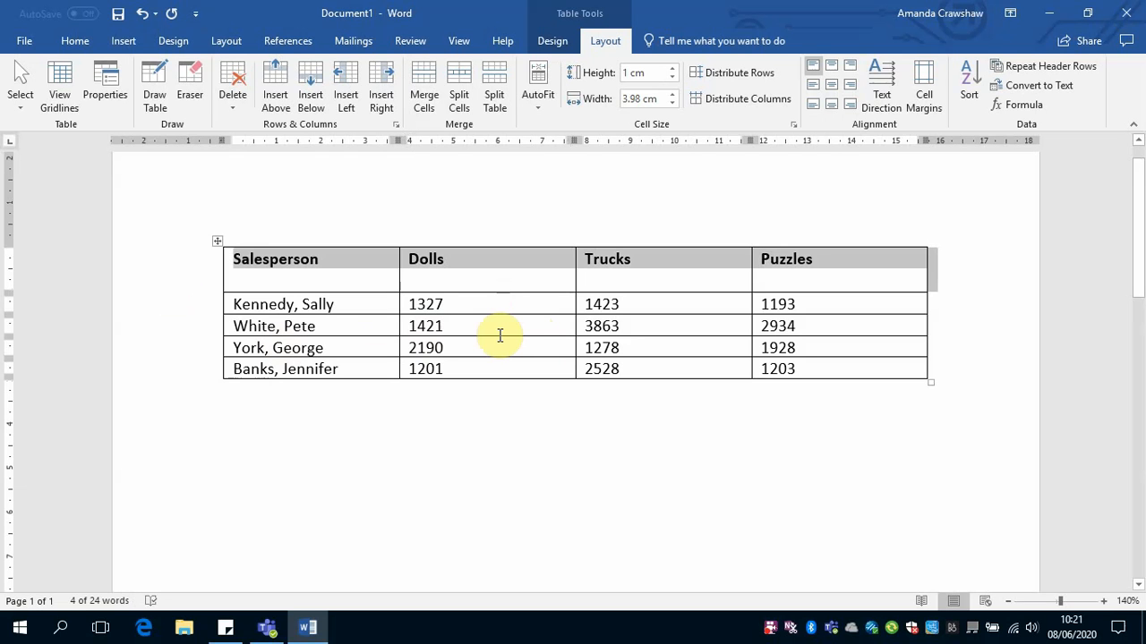
click(503, 307)
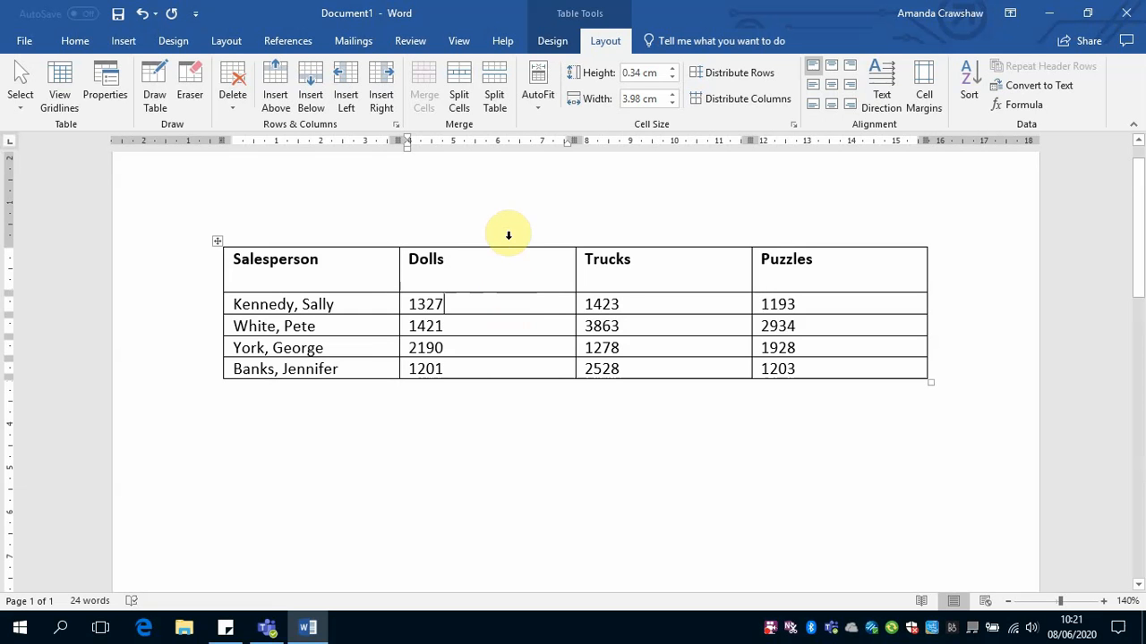
- Align the text of the Dolls, Trucks and Puzzles columns centre right within their cells
drag(507, 236, 801, 236)
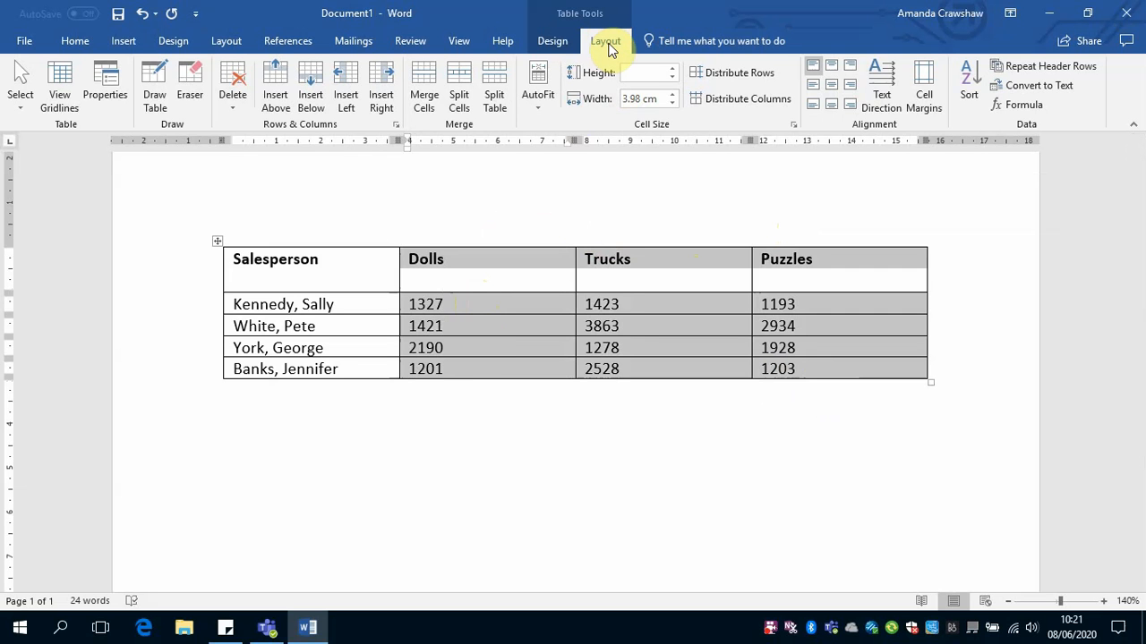
click(850, 85)
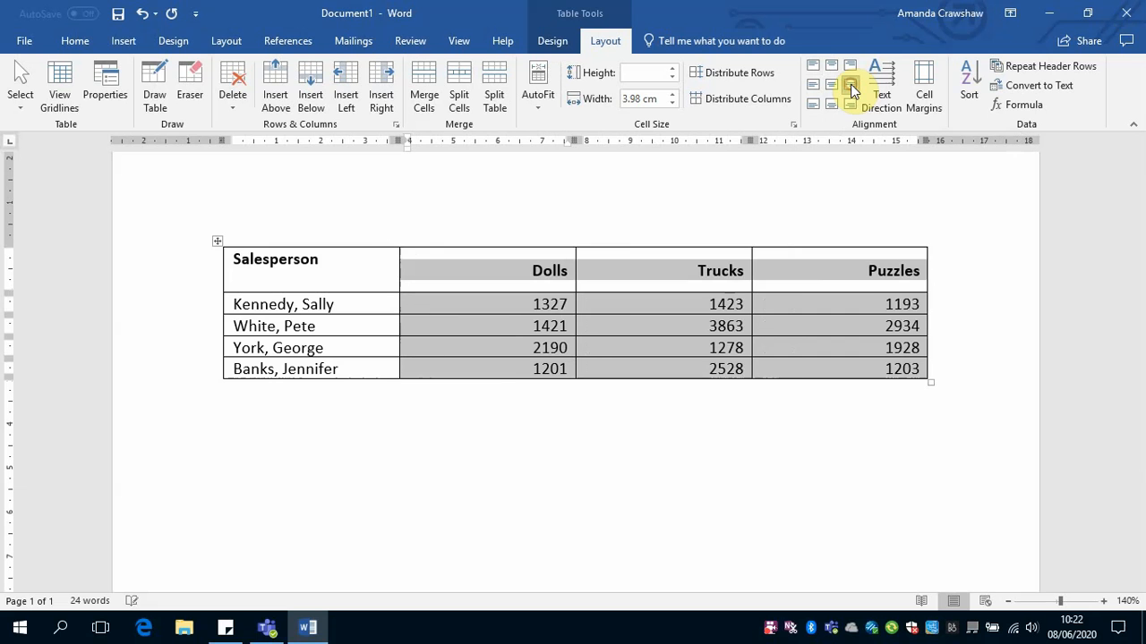
click(865, 327)
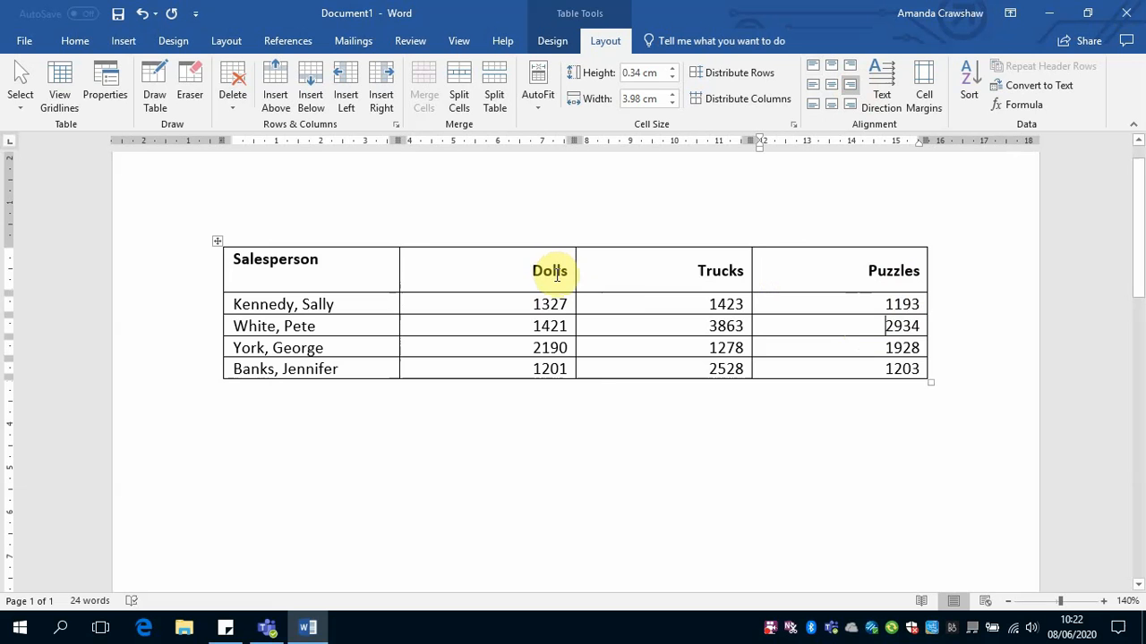
- Align the whole Salesperson column centre left within its cells
click(279, 259)
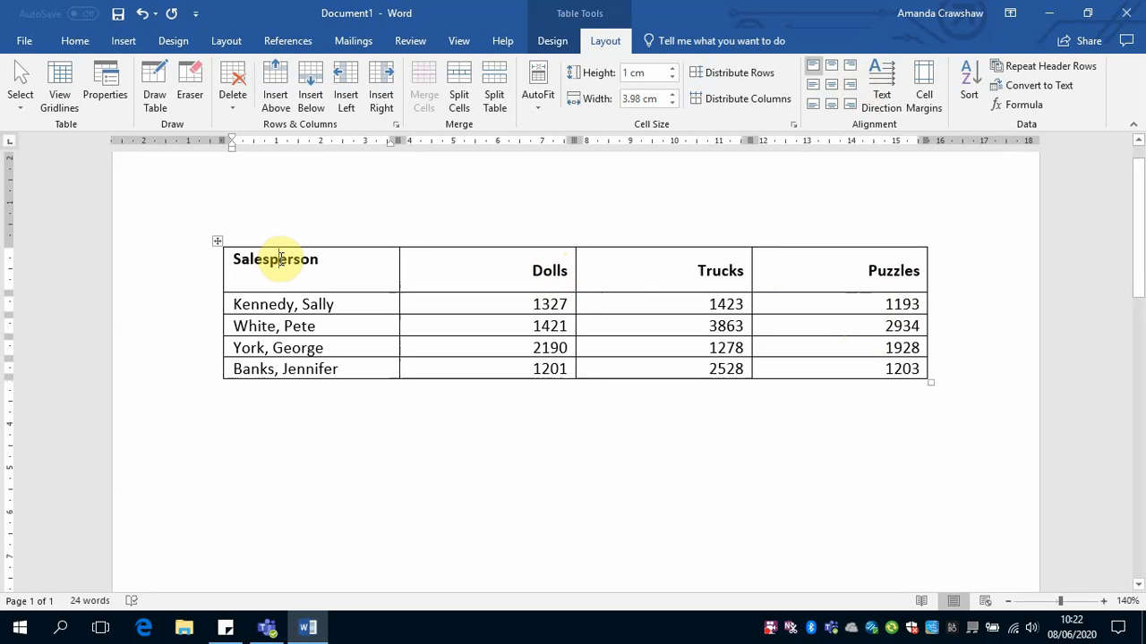
click(332, 241)
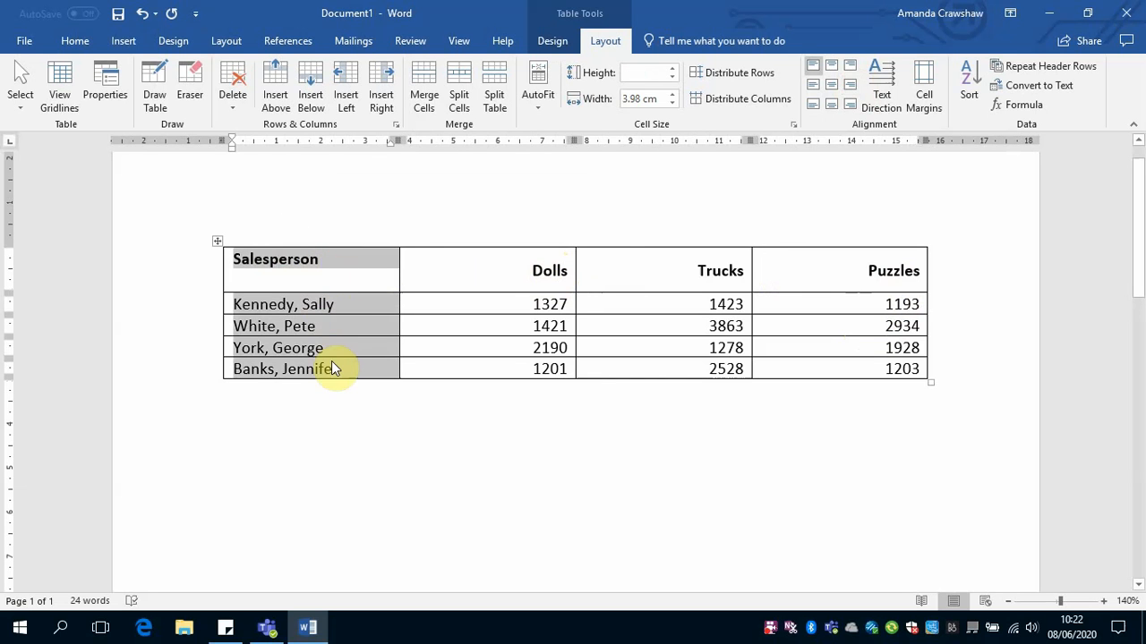
click(811, 83)
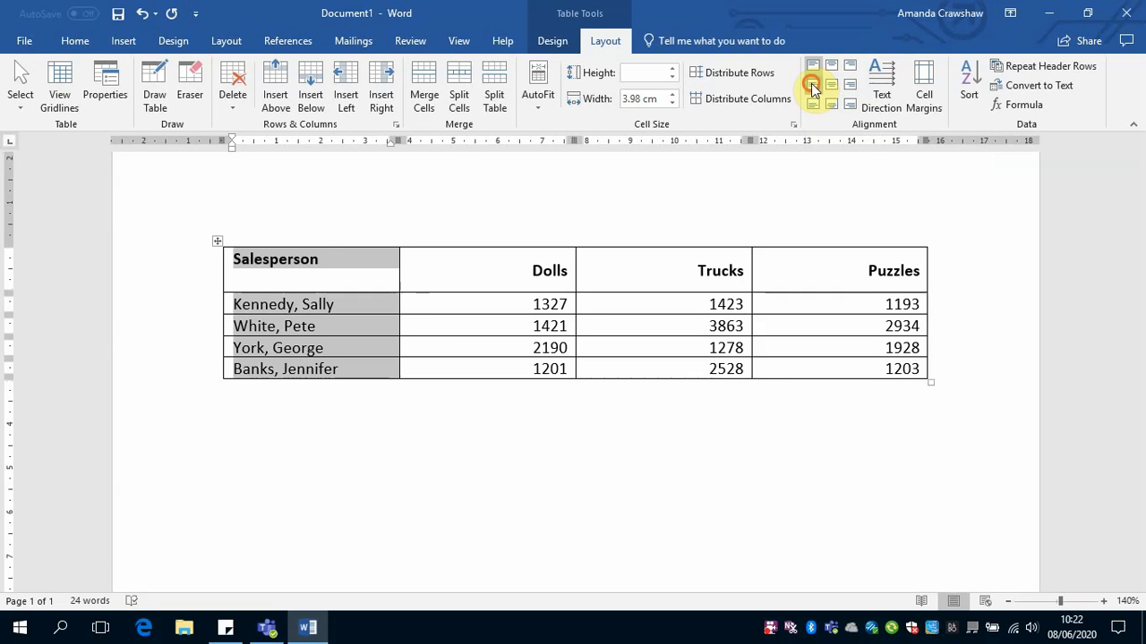
click(453, 297)
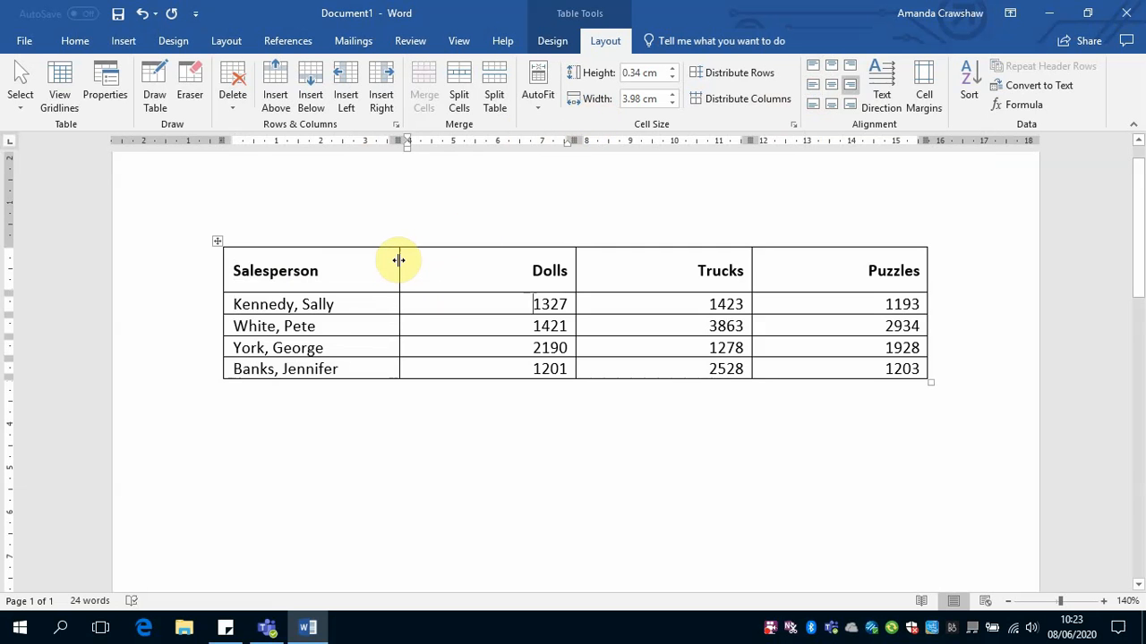
- Narrow the Salesperson column to about 3.74 cm and set the Dolls, Trucks and Puzzles columns to 3 cm wide
mouse_move(397, 259)
mouse_down()
mouse_move(421, 258)
mouse_move(380, 264)
mouse_move(391, 266)
mouse_up()
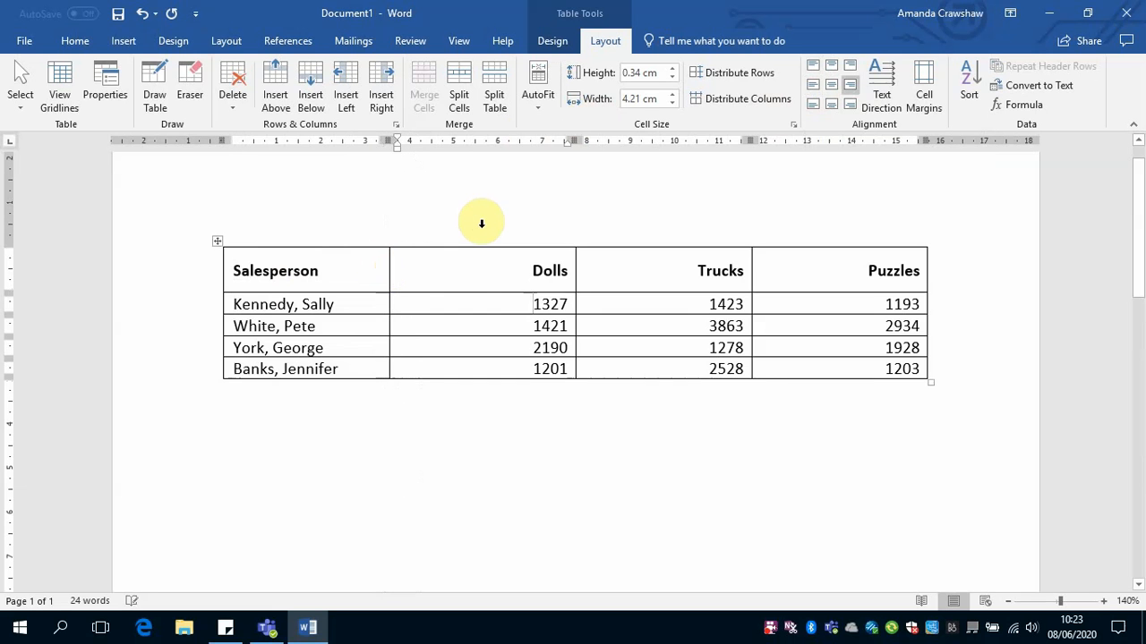
drag(481, 224, 808, 244)
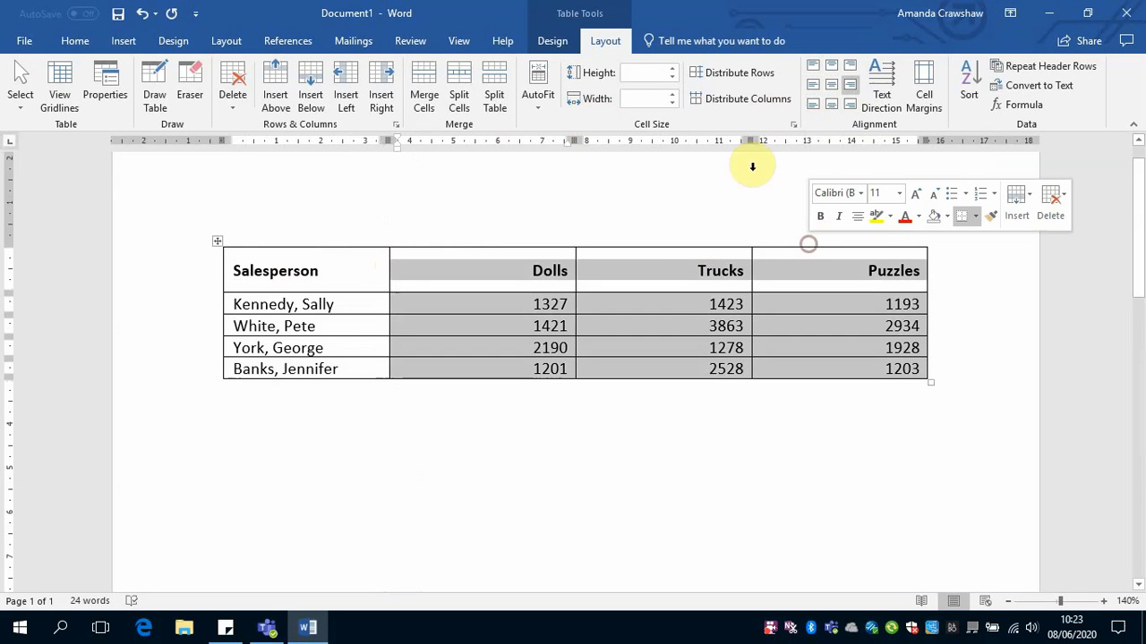
click(659, 99)
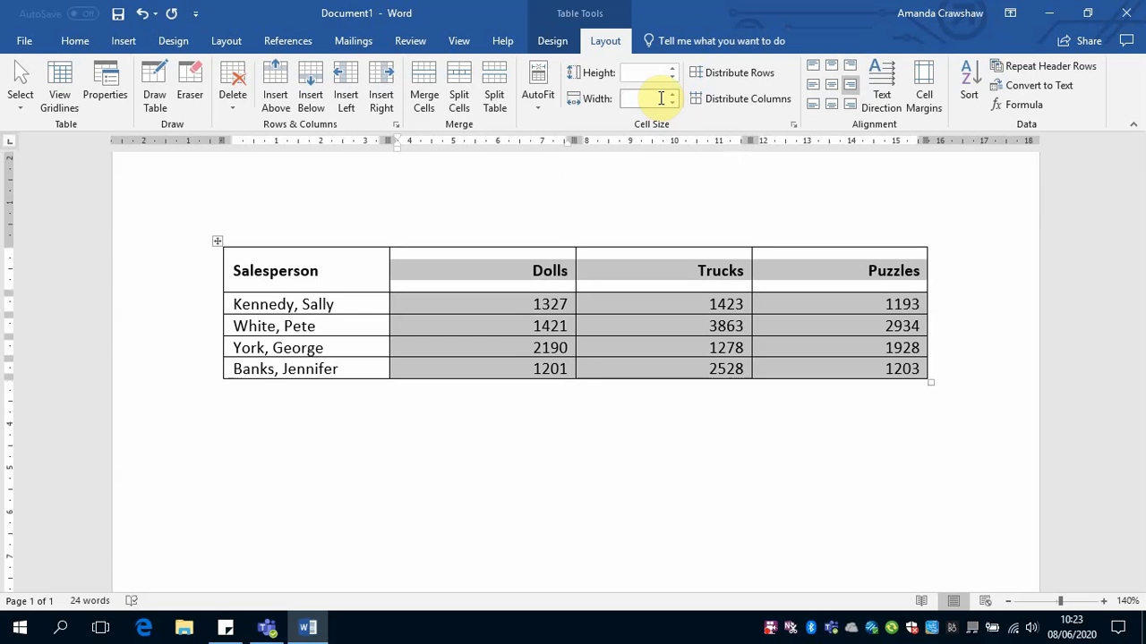
text(3 c)
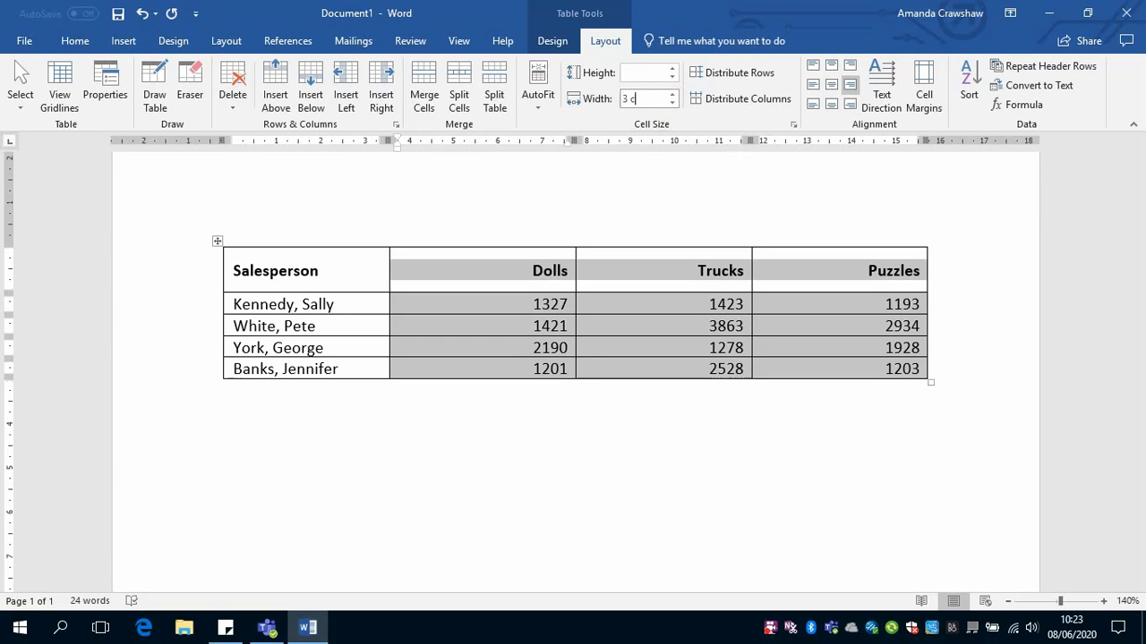
text(m)
key(Return)
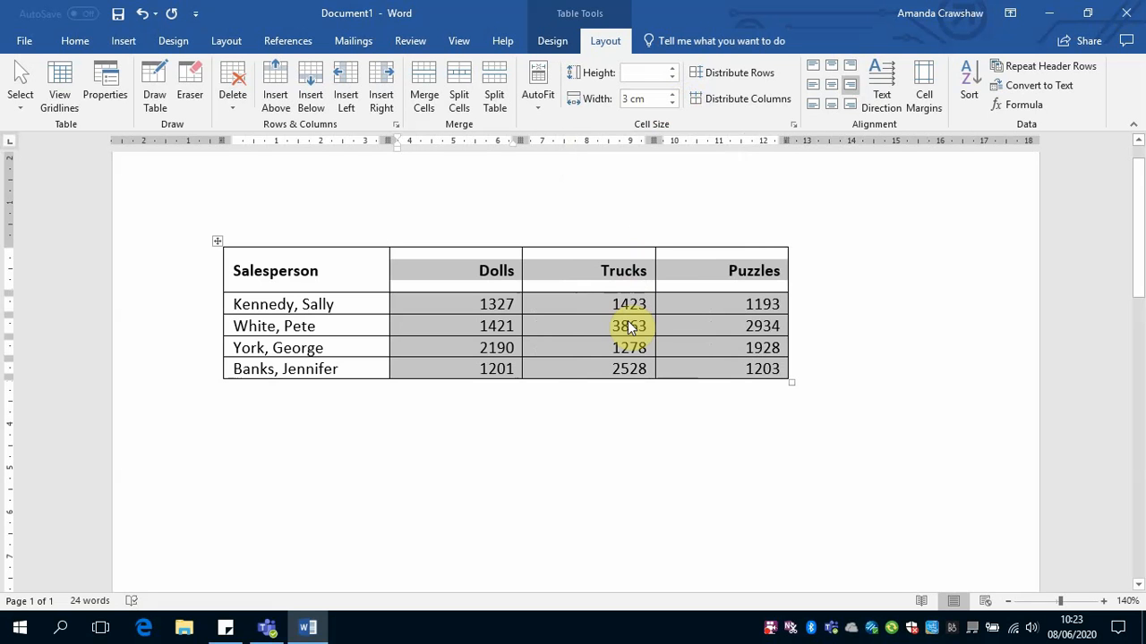
click(736, 349)
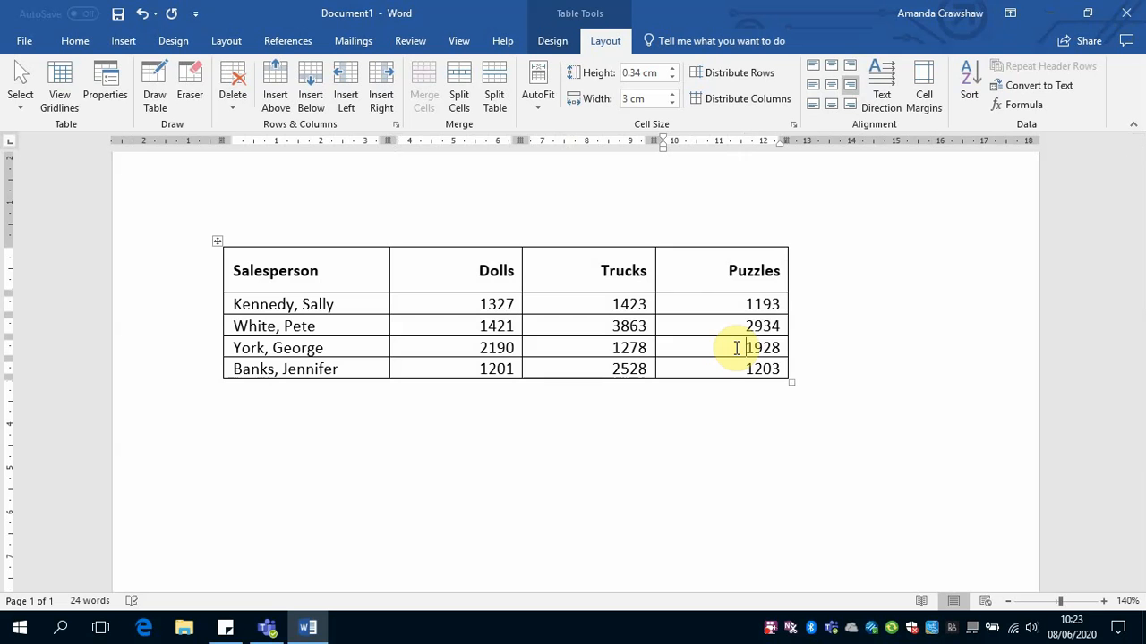
- Add a row at the end of the table and fill in the salesperson's name and figures 4098, 3079 and 2067
click(784, 369)
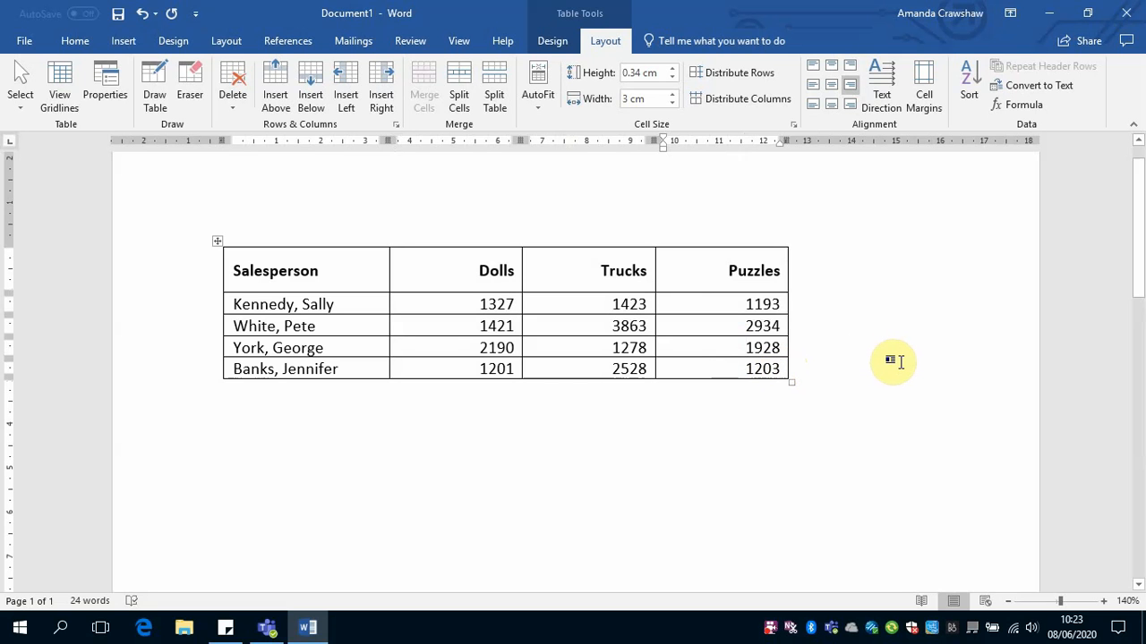
key(Tab)
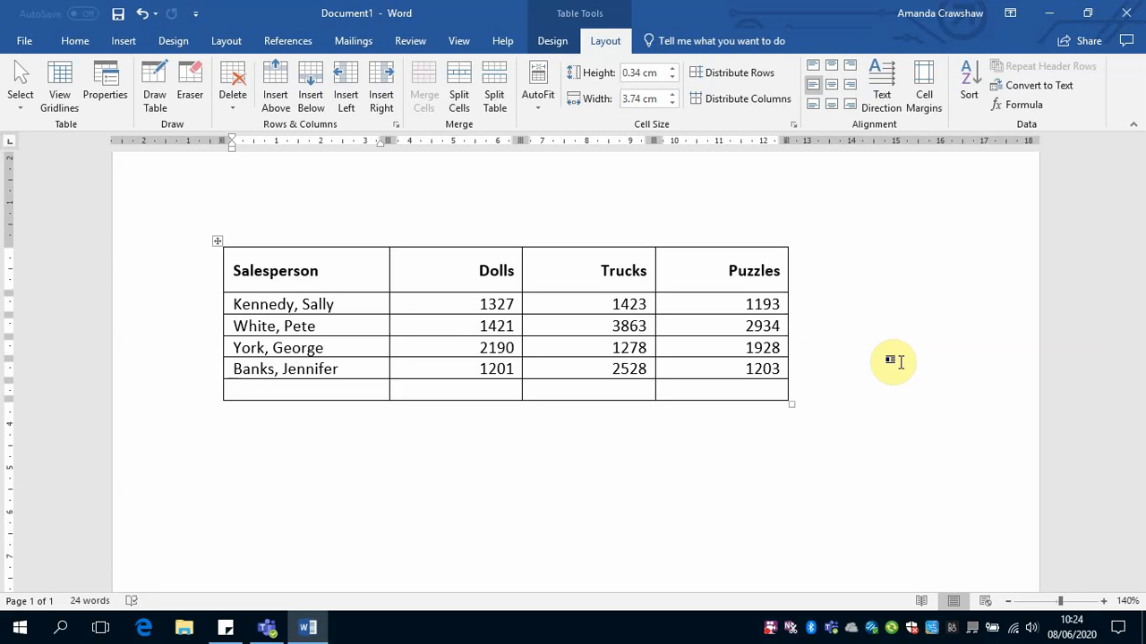
key(ctrl+v)
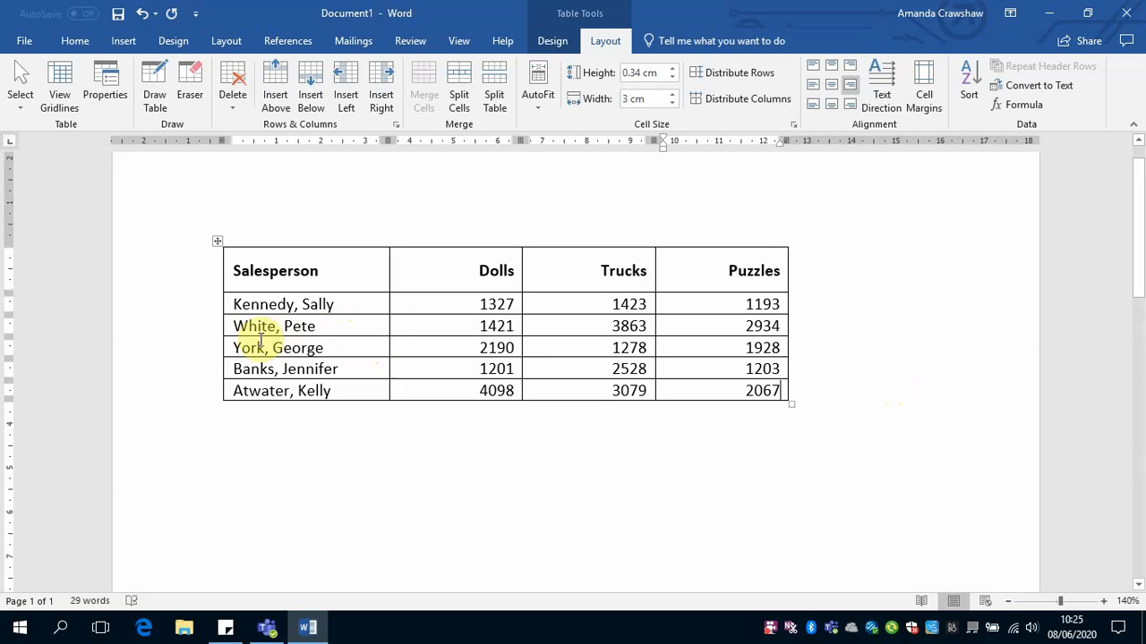
- Insert a blank row between the second and third salespeople in the table
click(226, 349)
click(214, 356)
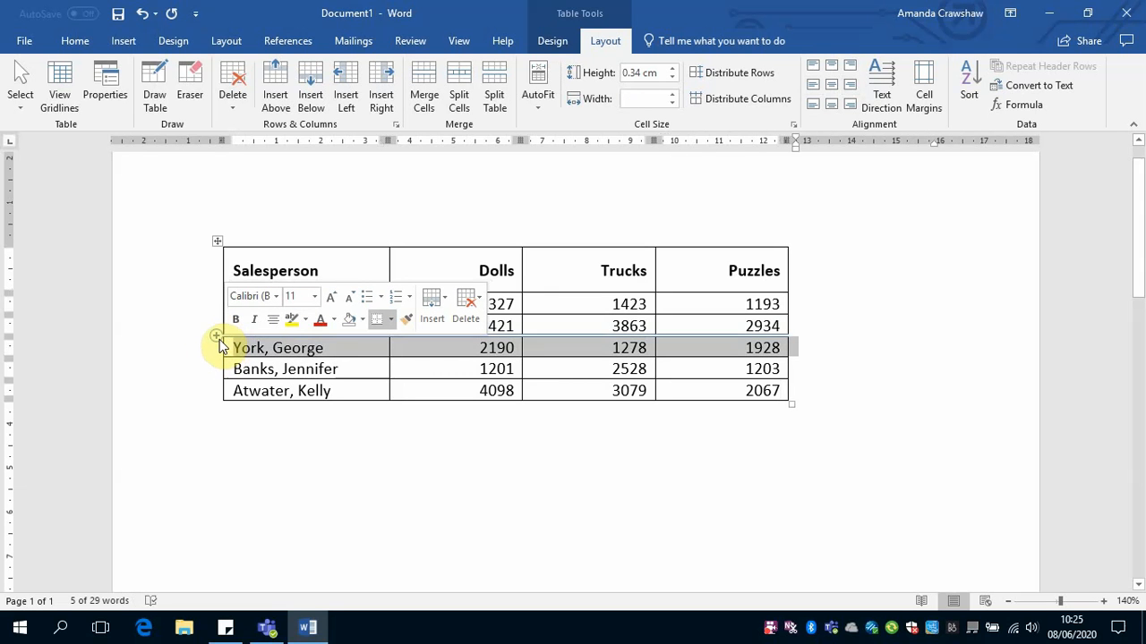
mouse_move(218, 340)
click(218, 338)
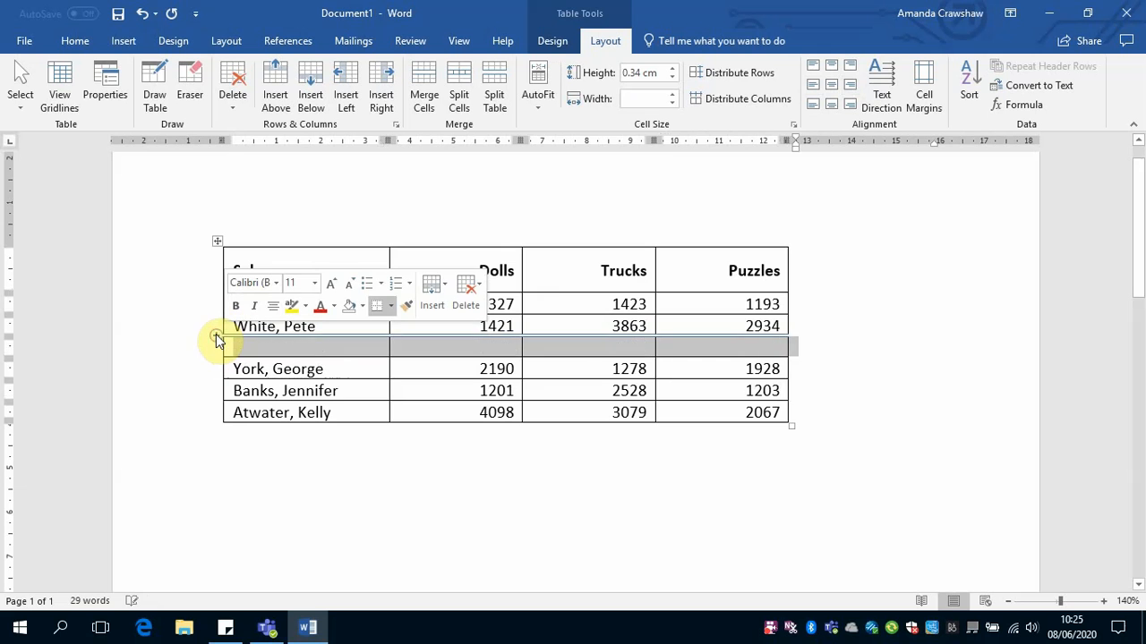
click(359, 356)
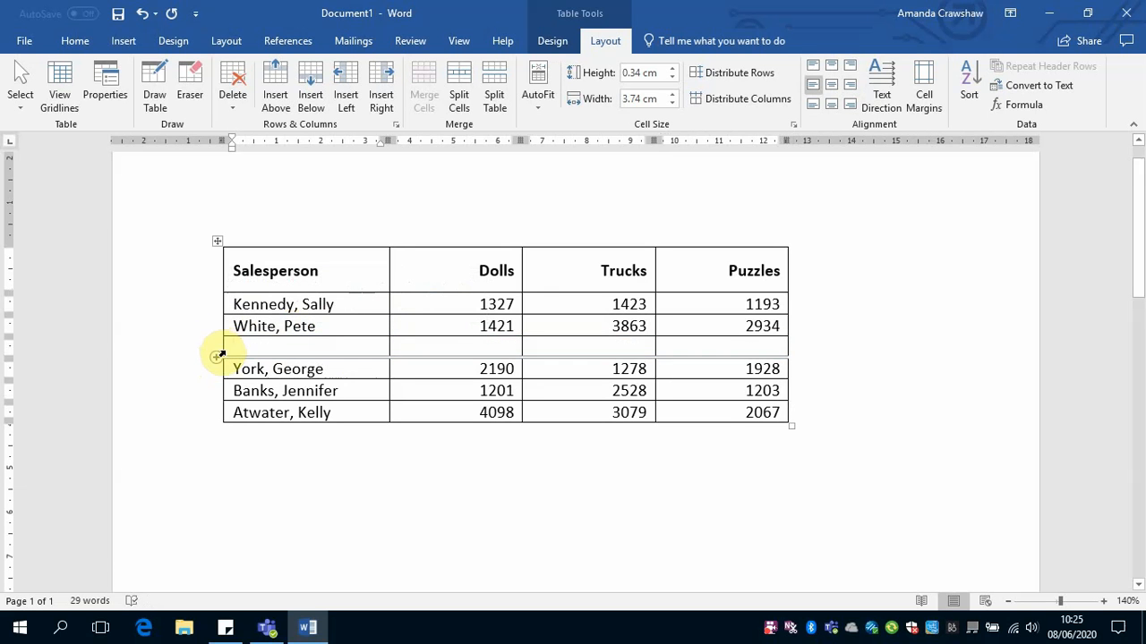
- Examine the available row and column insertion options from the salesperson cell below the blank row
mouse_move(217, 358)
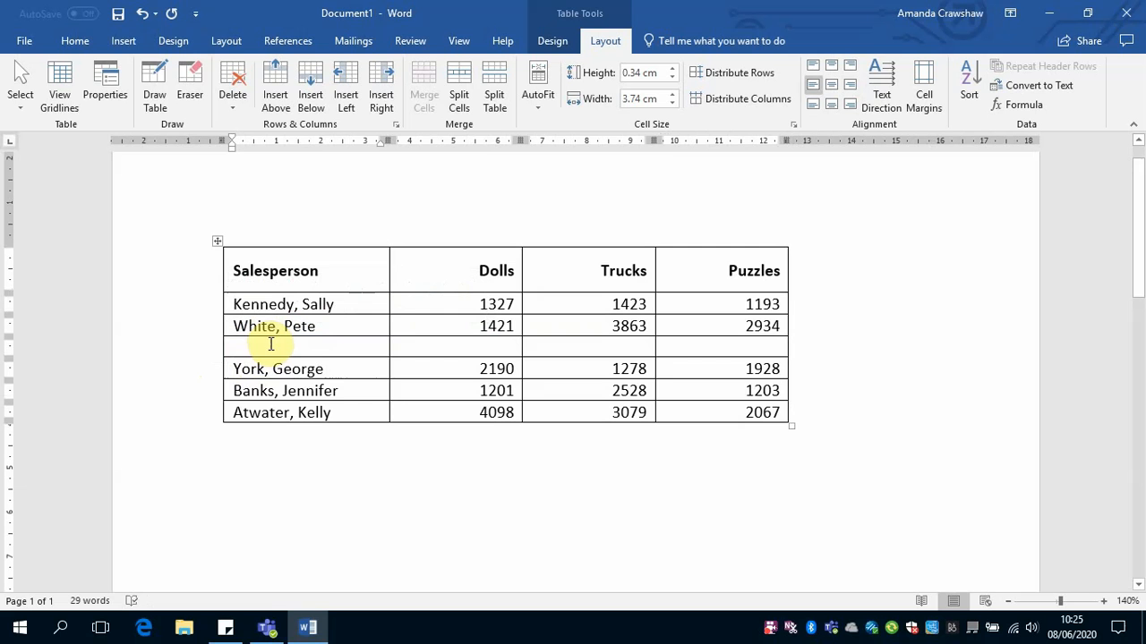
click(282, 369)
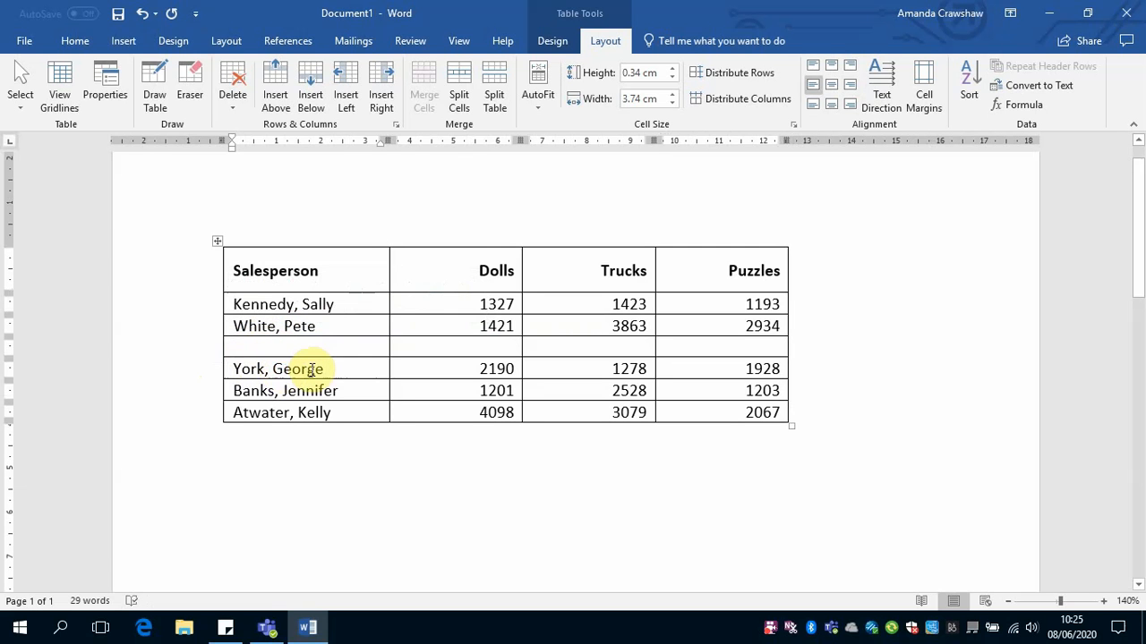
click(344, 365)
right_click(344, 367)
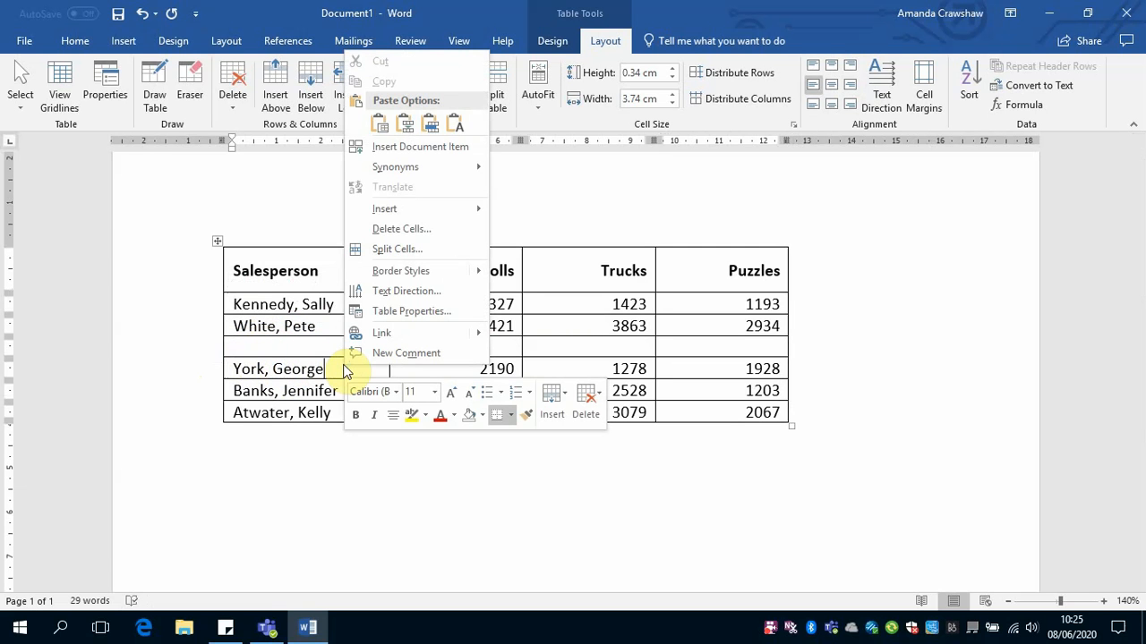
mouse_move(397, 208)
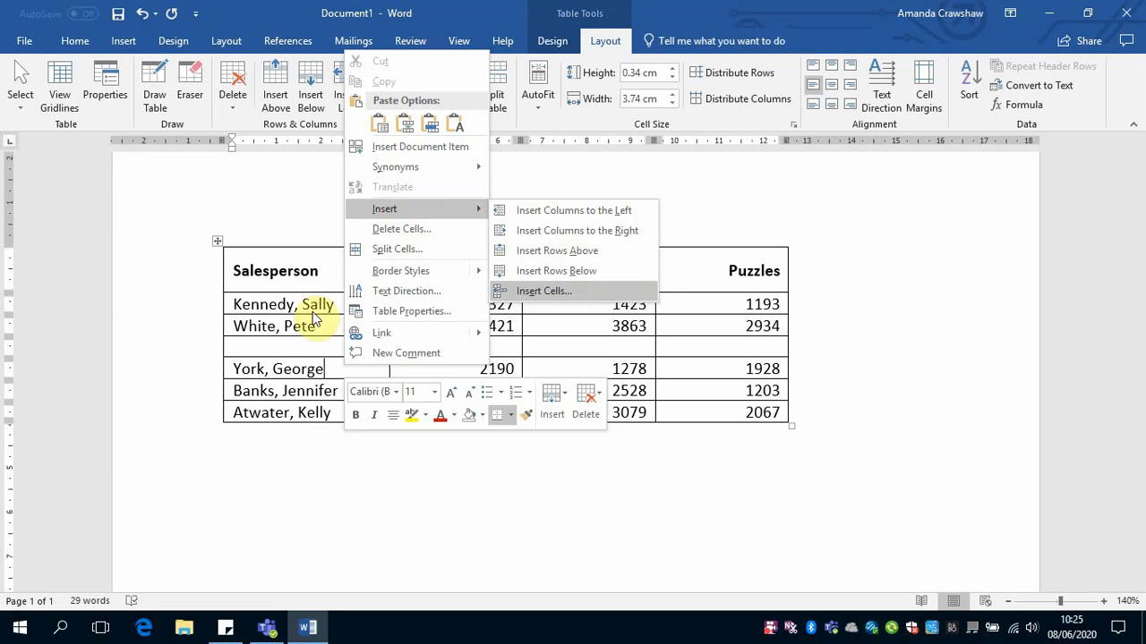
click(299, 343)
click(266, 347)
click(251, 368)
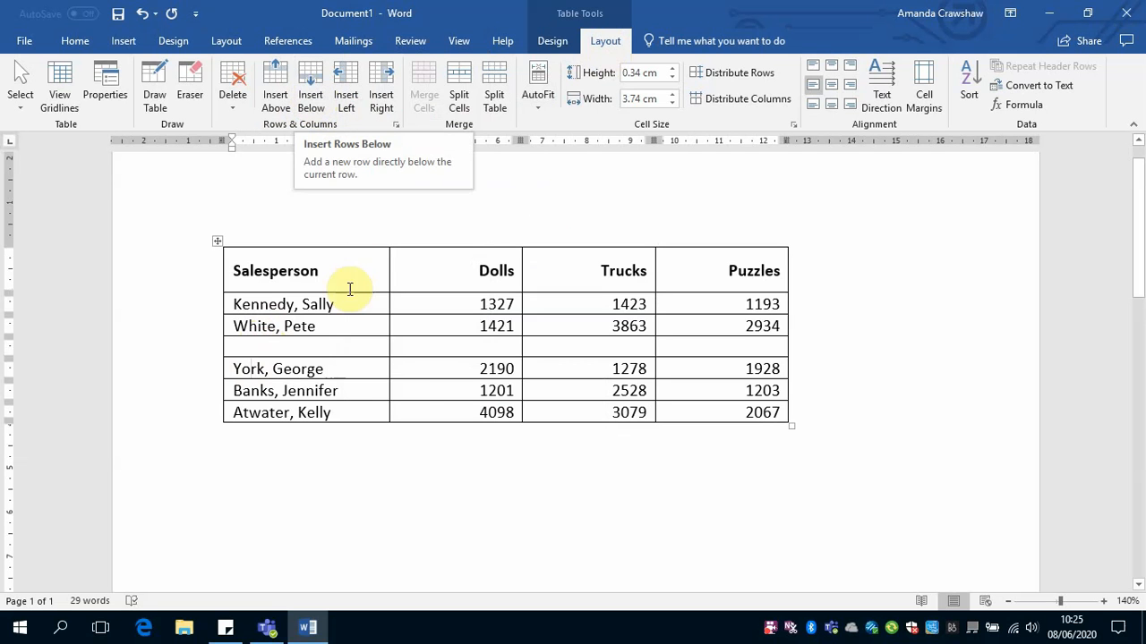
- Fill the blank row with the salesperson's name and the figures 5214, 3247 and 5467
click(343, 345)
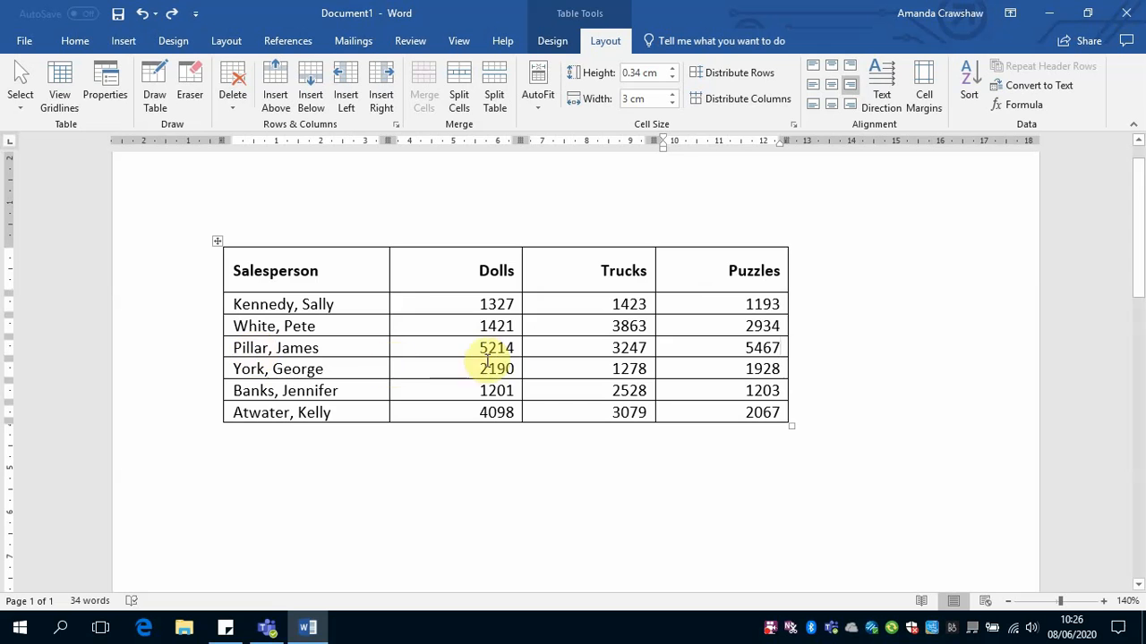
- Insert a new column to the left of the Dolls column
click(423, 303)
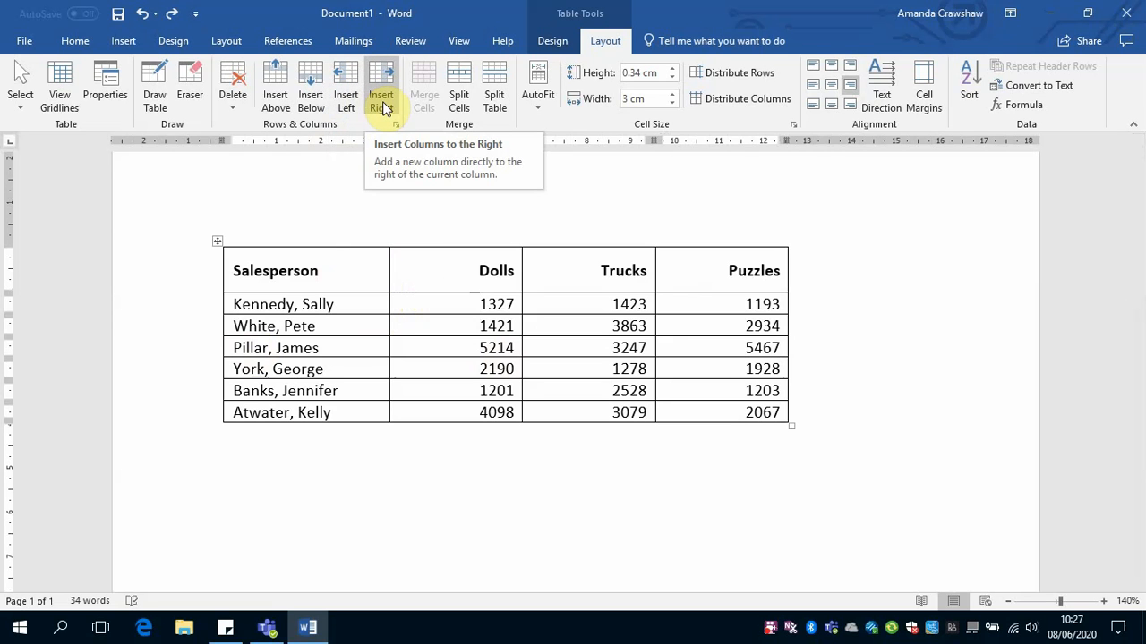
right_click(469, 304)
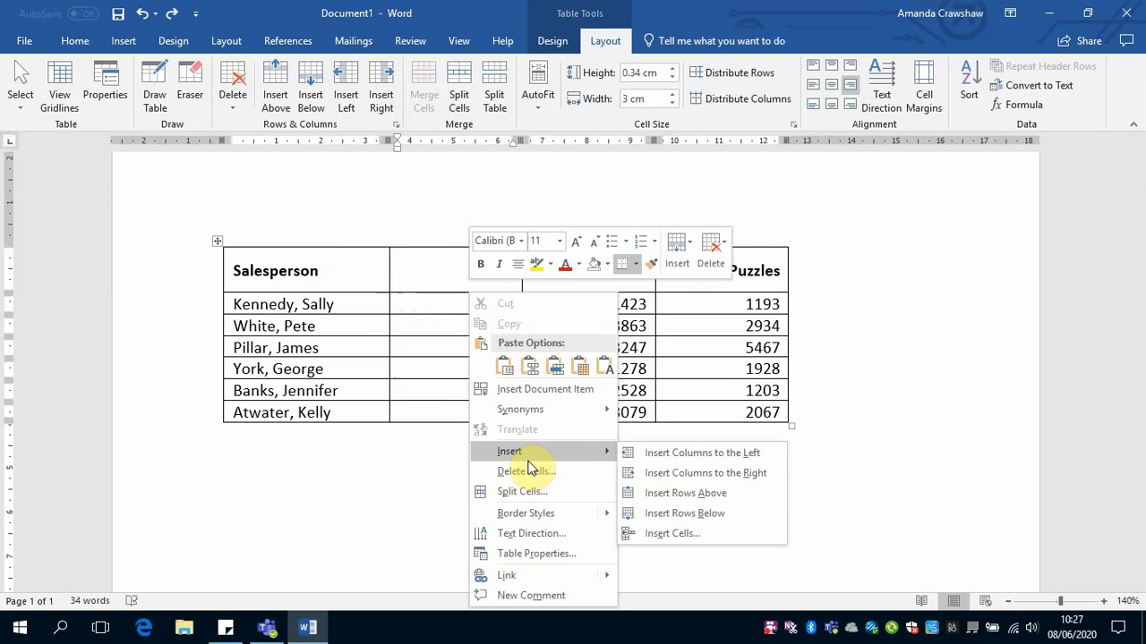
click(699, 455)
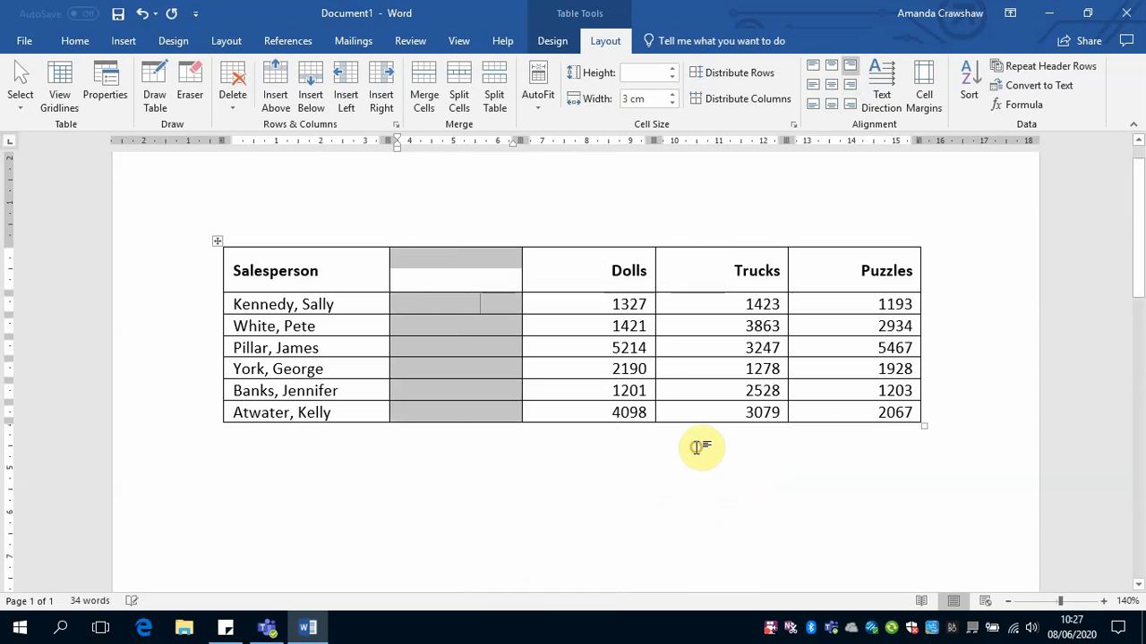
- Align the new column's header cell centre left and fill the column with Region, S, N, N, S, S, S
click(484, 279)
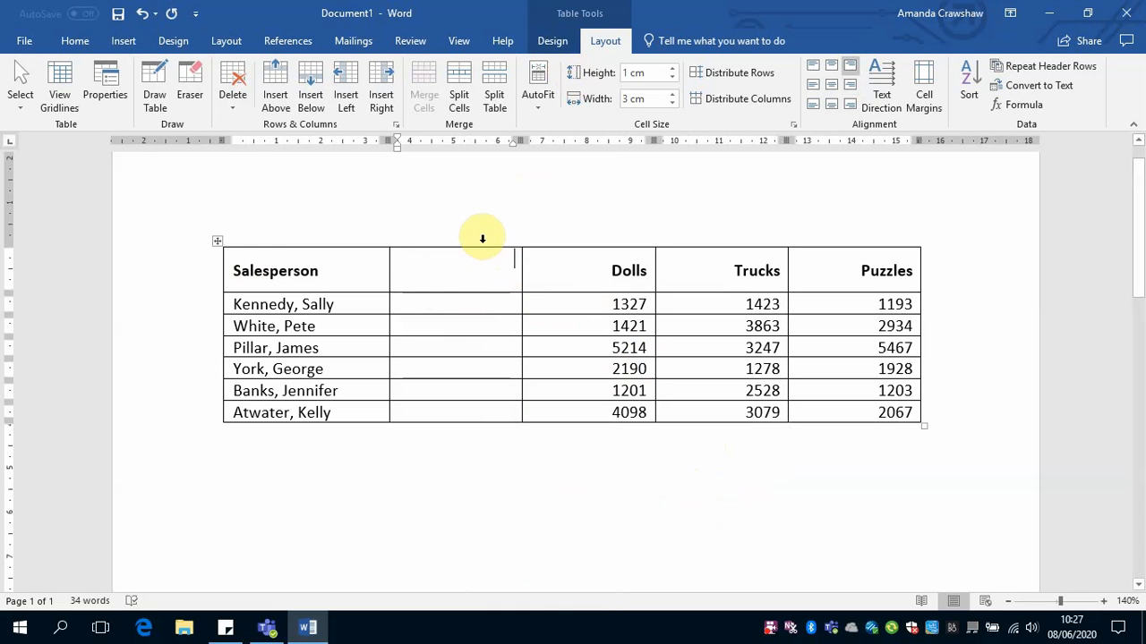
click(853, 85)
click(513, 307)
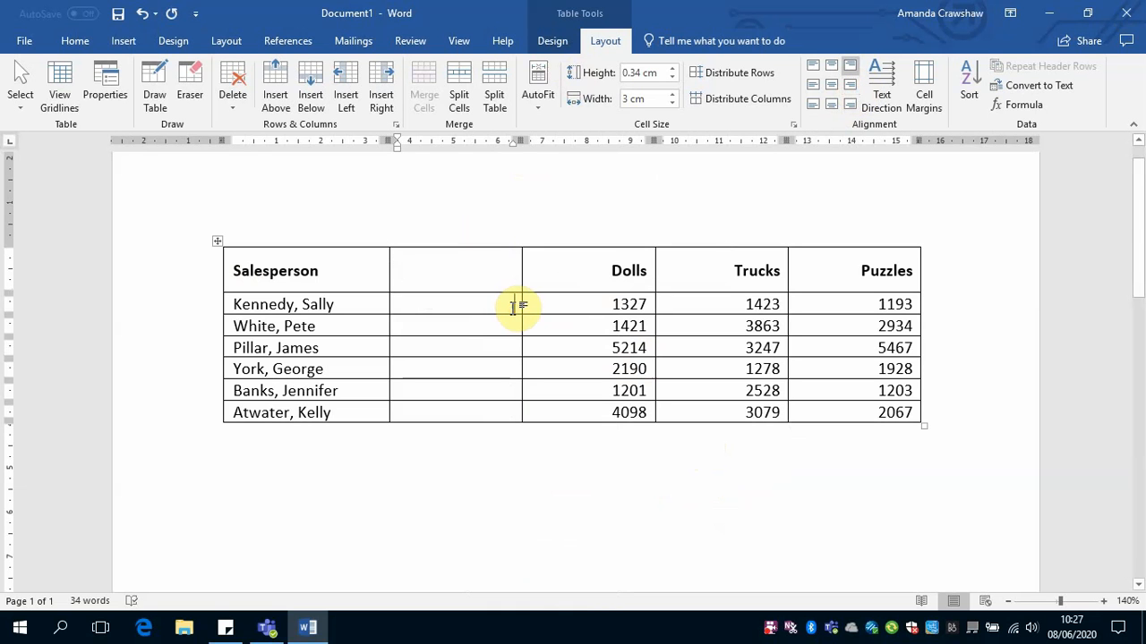
click(516, 275)
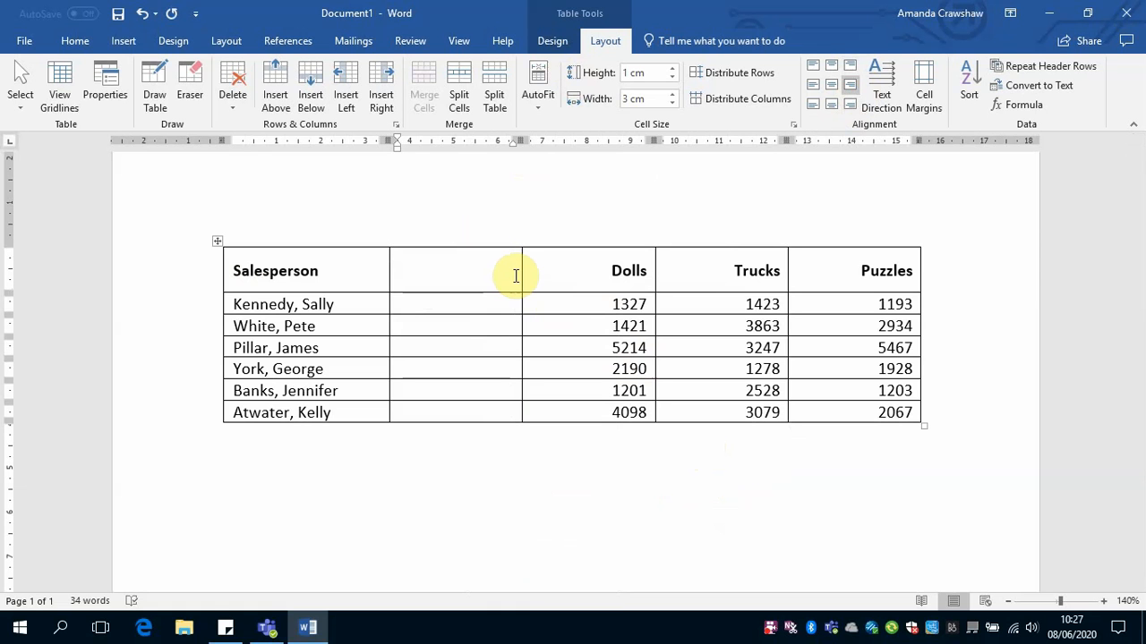
click(810, 88)
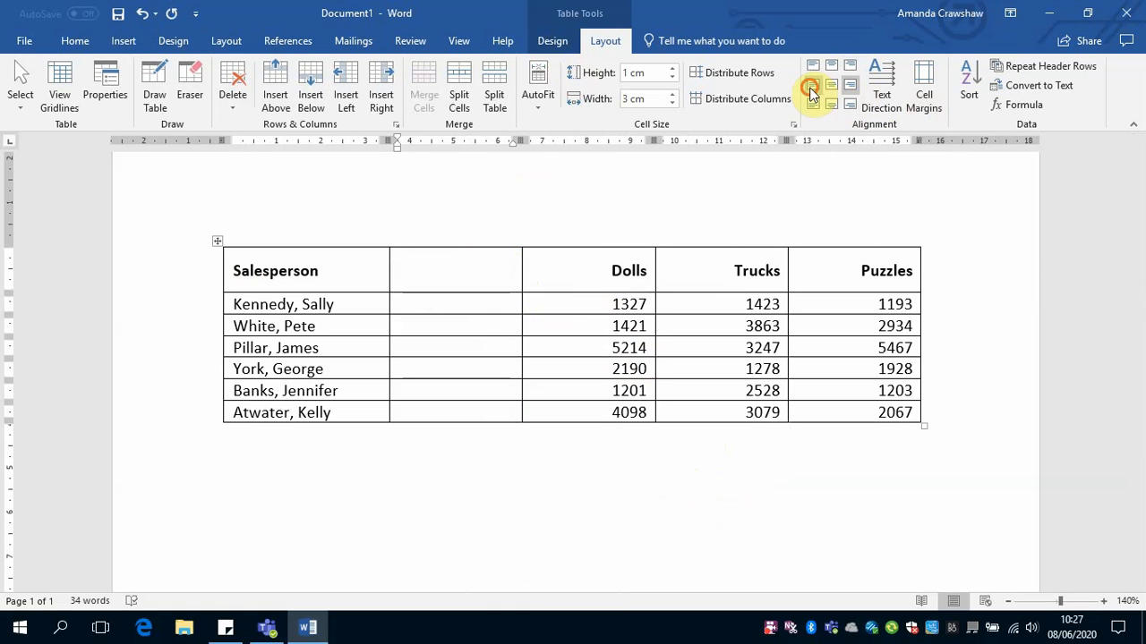
click(439, 271)
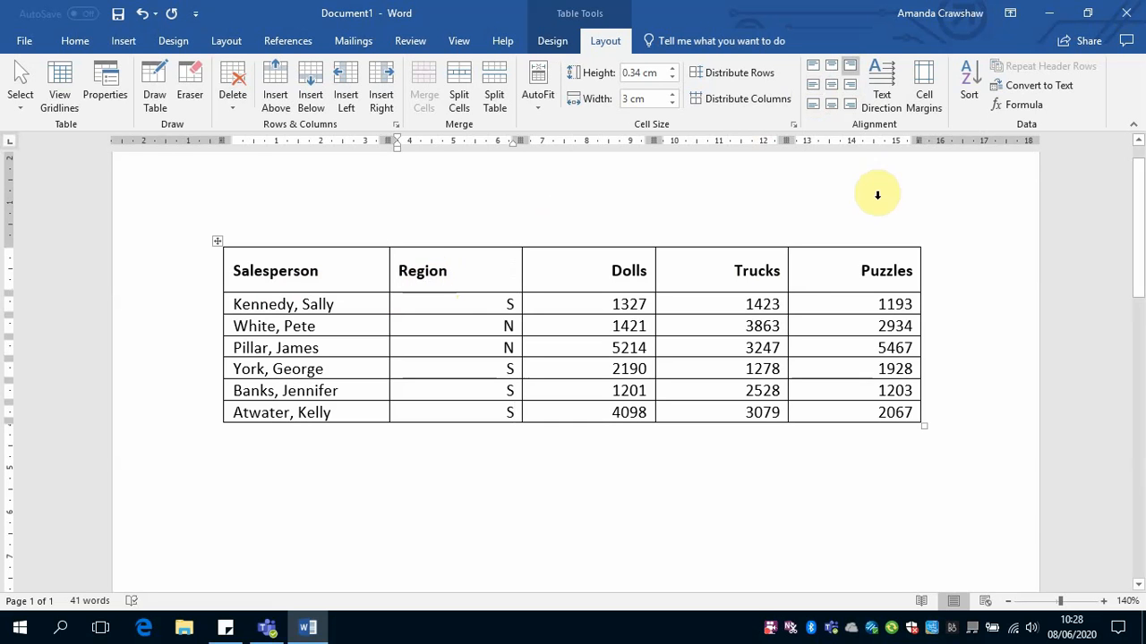
- Align the entire Region column centre left within its cells
click(476, 231)
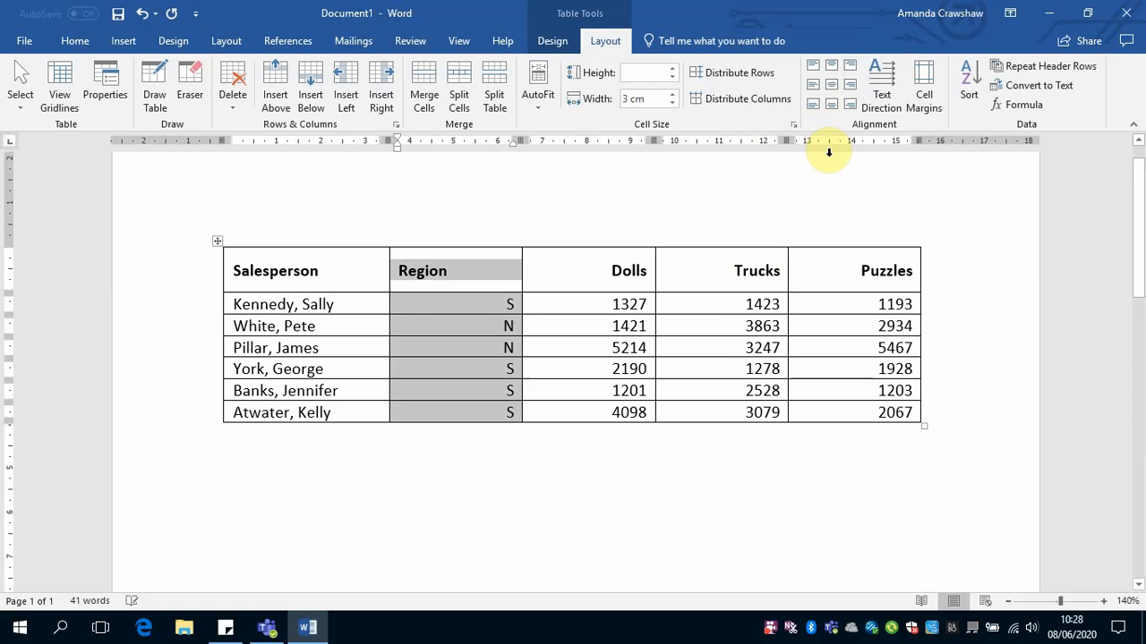
click(812, 84)
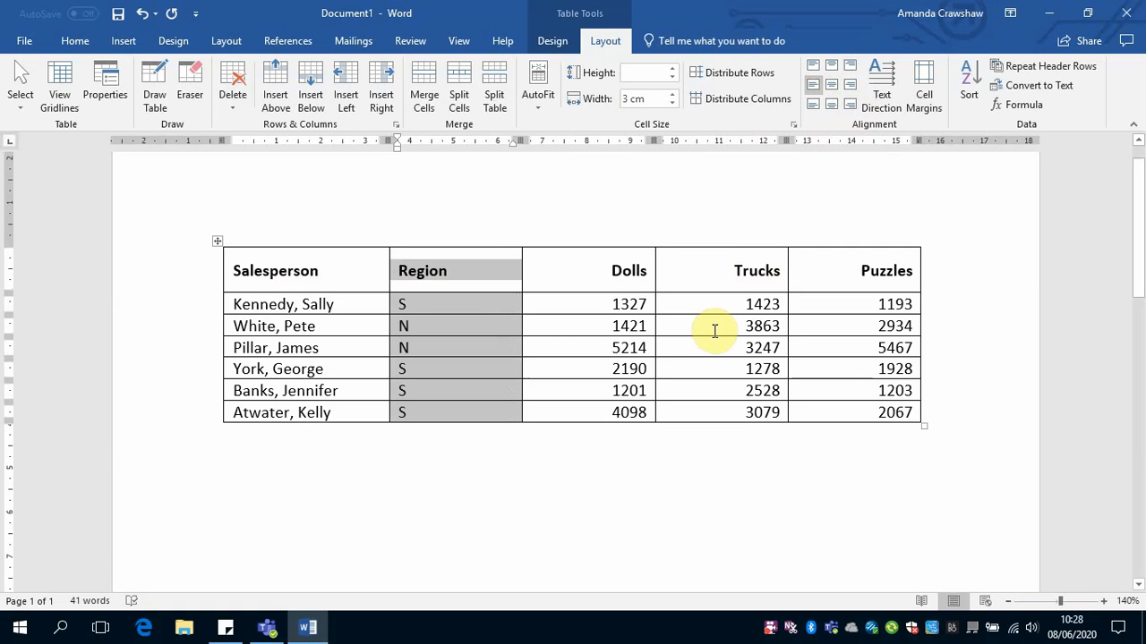
click(940, 408)
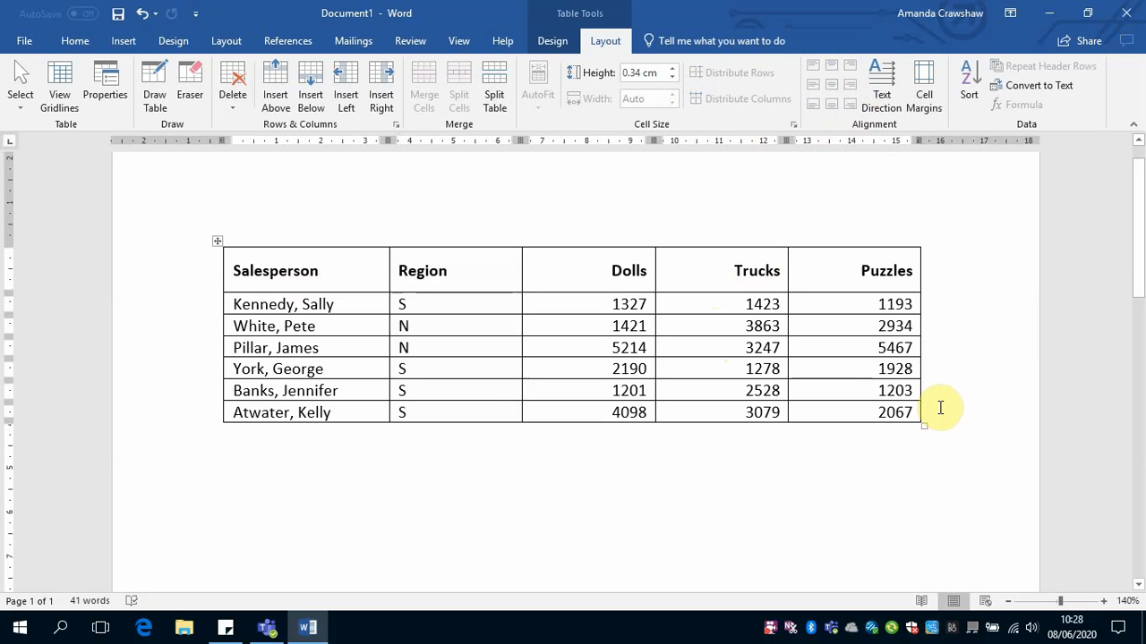